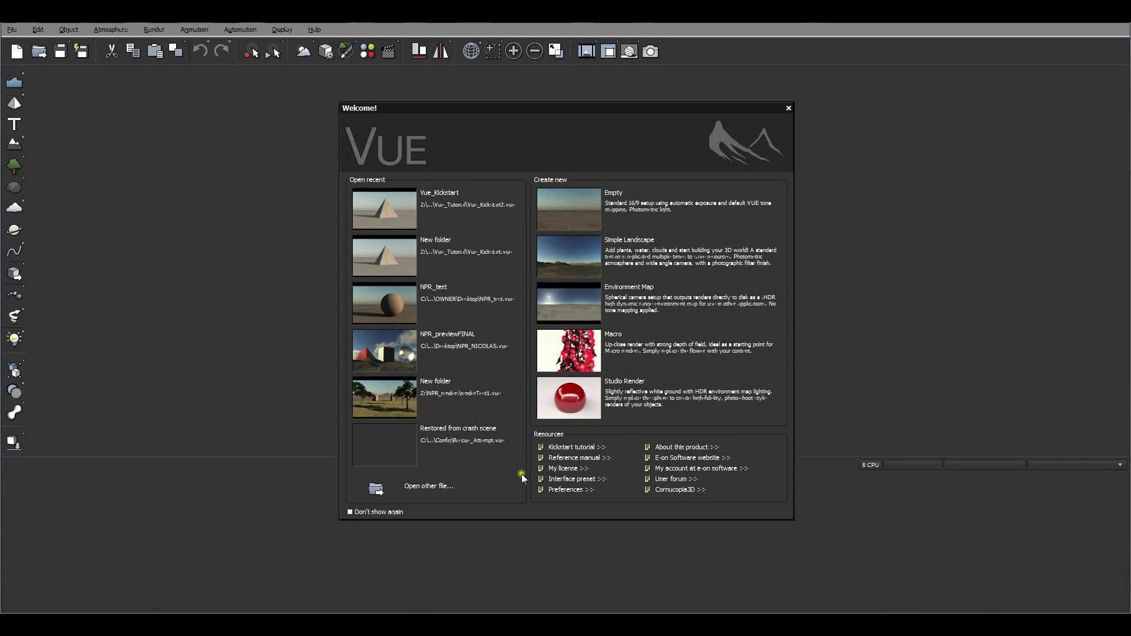
Step: Keep the Default user interface preset and create a new scene from the Empty template
{"action": "left_click", "coordinate": [551, 479]}
{"action": "left_click", "coordinate": [598, 341]}
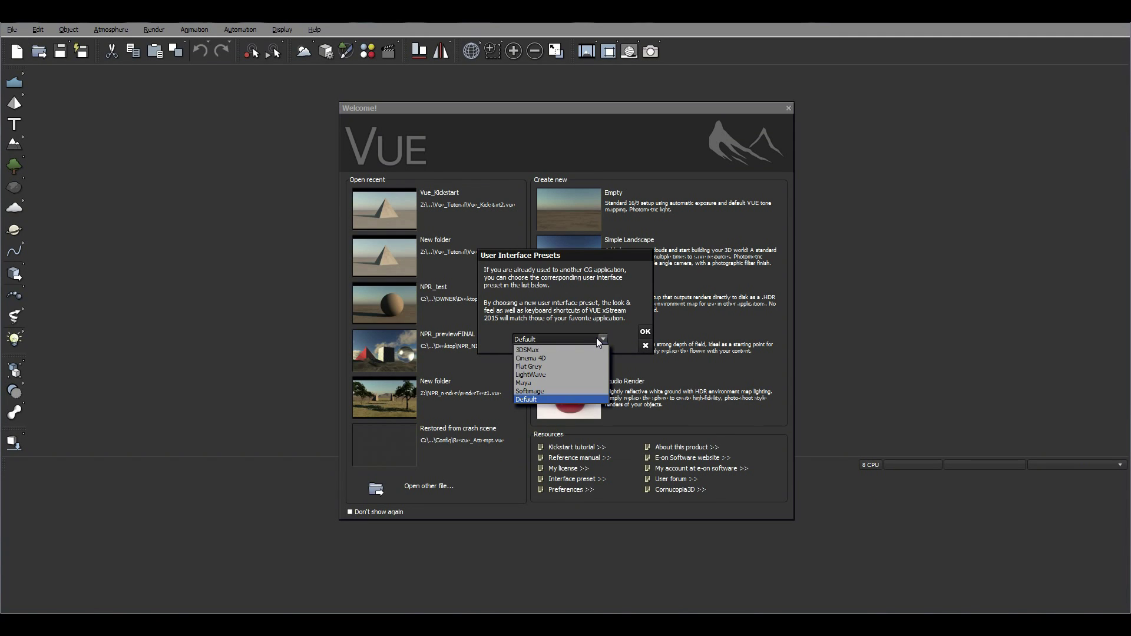
{"action": "left_click", "coordinate": [598, 341]}
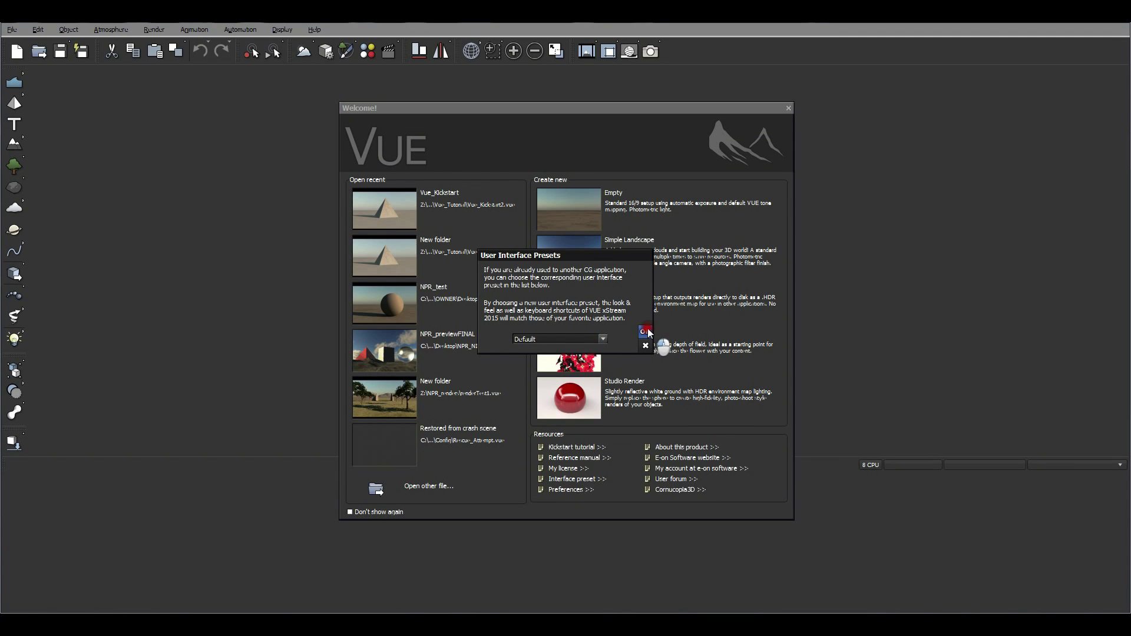
{"action": "left_click", "coordinate": [645, 332]}
{"action": "left_click", "coordinate": [616, 201]}
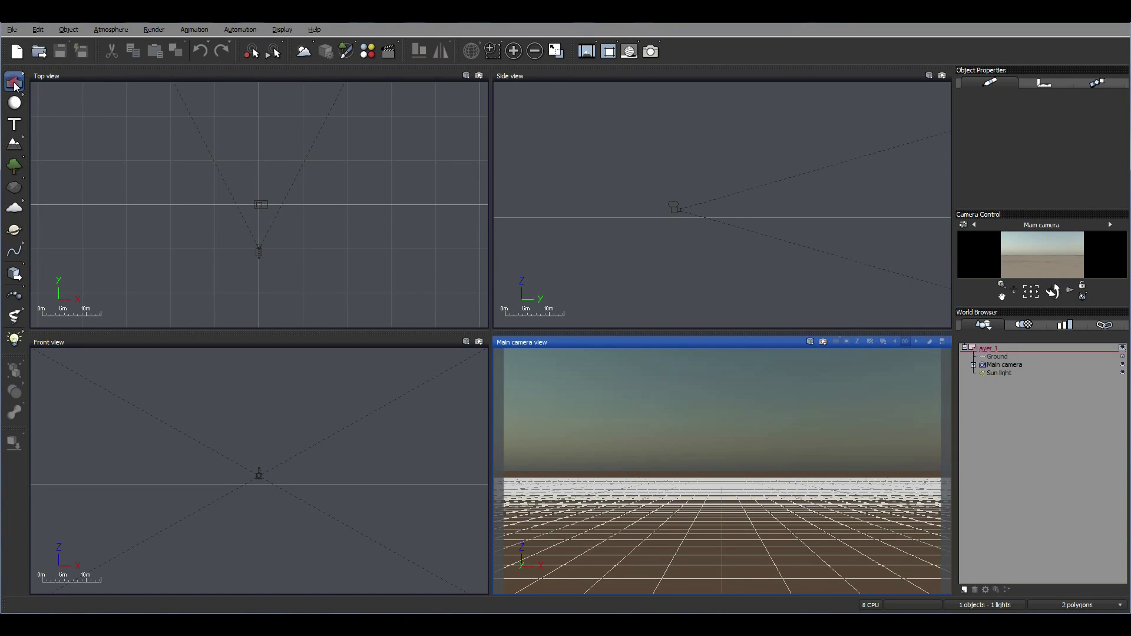
Step: Add a default plant to the empty scene and delete it
{"action": "left_click", "coordinate": [15, 101]}
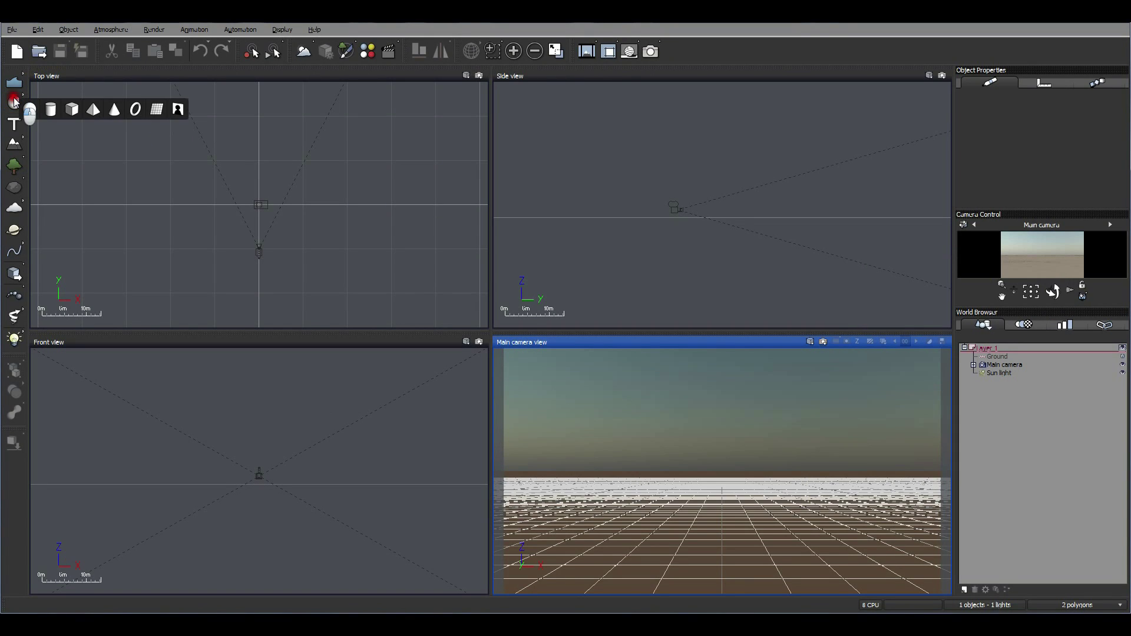
{"action": "left_click", "coordinate": [15, 146]}
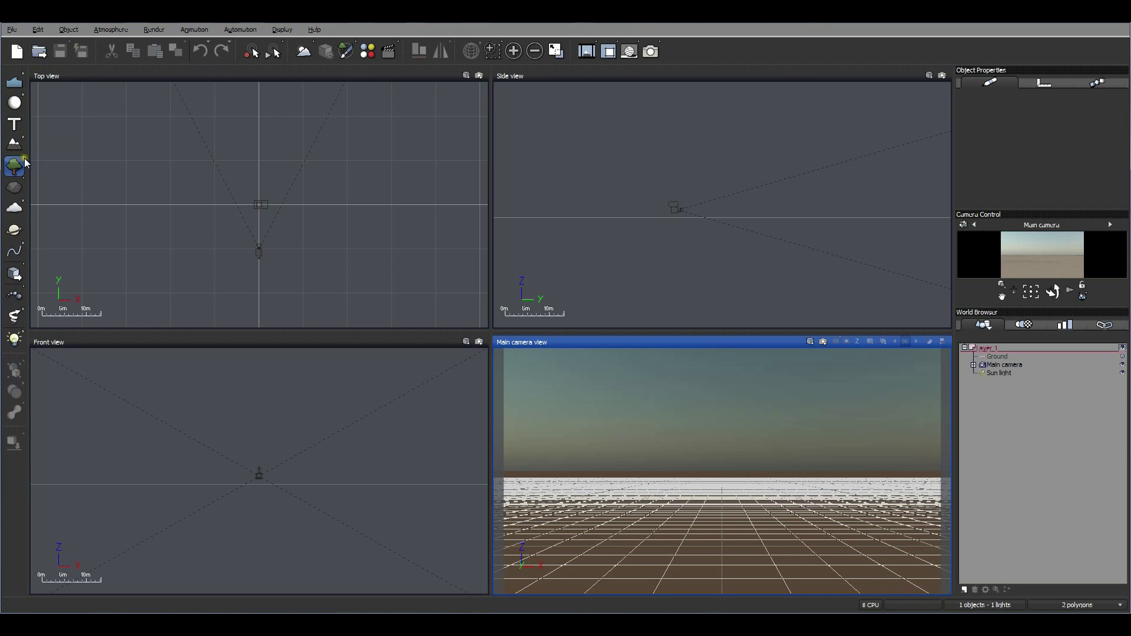
{"action": "left_click", "coordinate": [22, 166]}
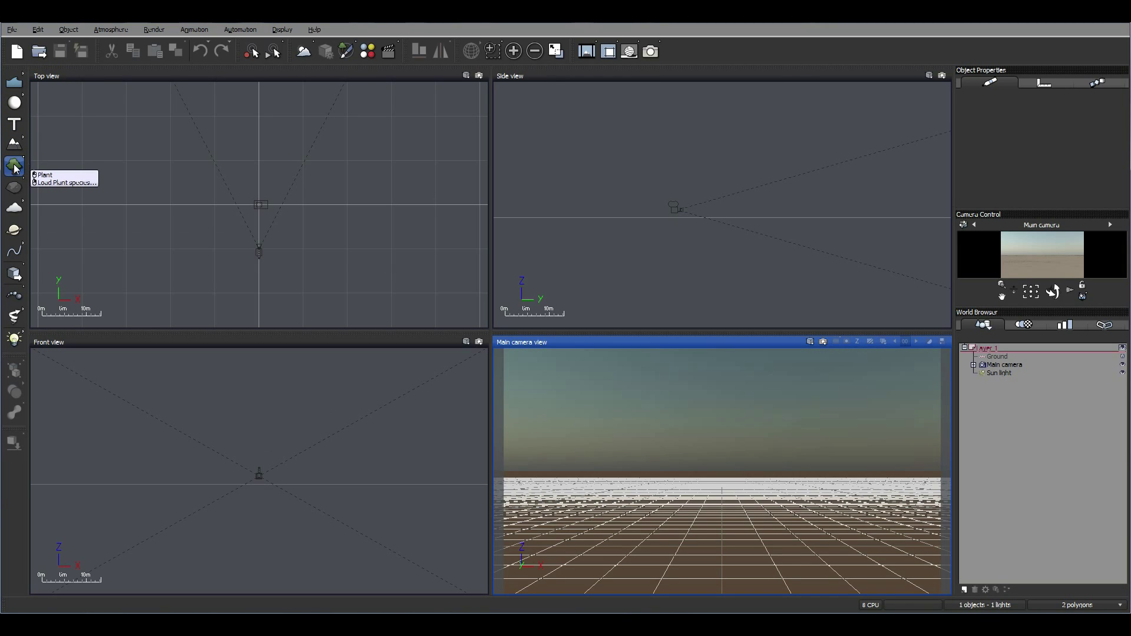
{"action": "left_click", "coordinate": [16, 169]}
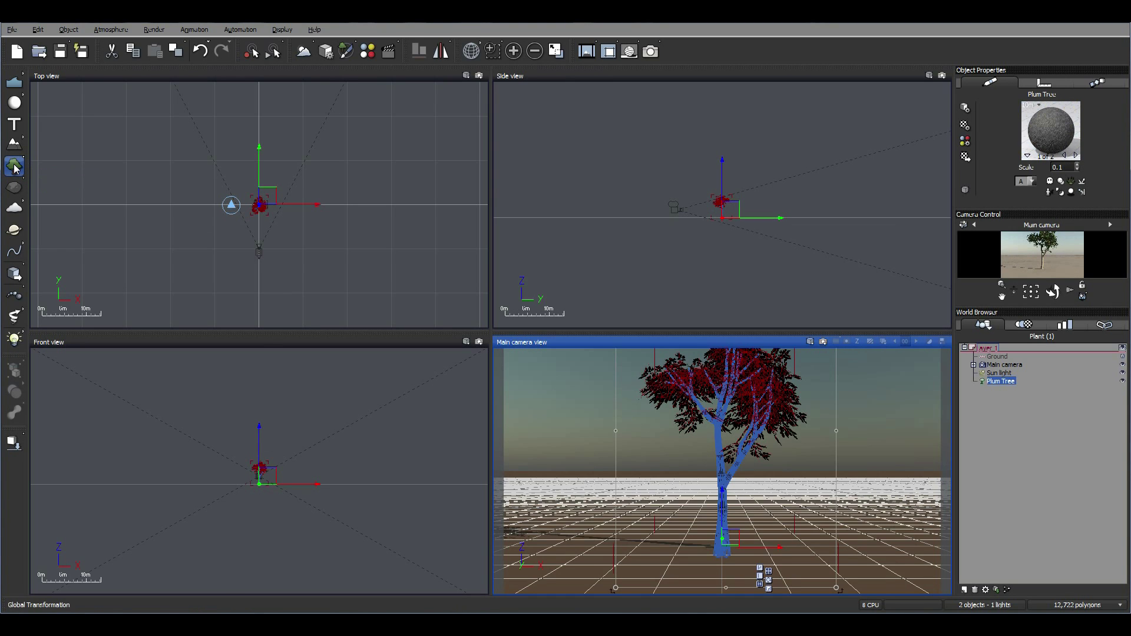
{"action": "key", "text": "Delete"}
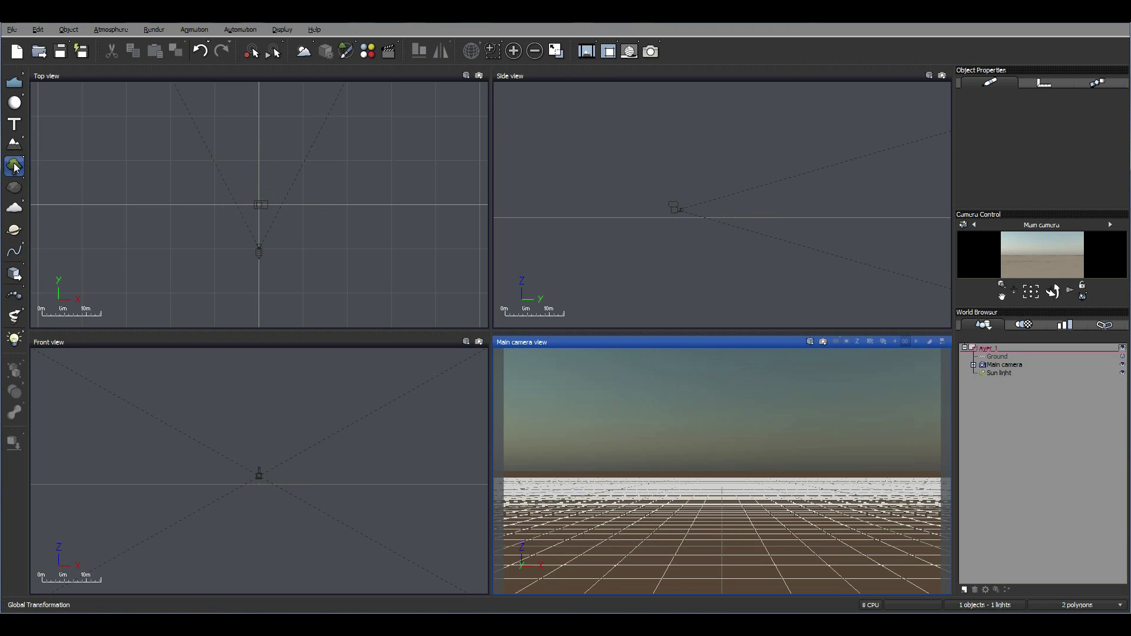
Step: Look through the Trees collection of the plant species library and close it without loading a plant
{"action": "left_click", "coordinate": [15, 168]}
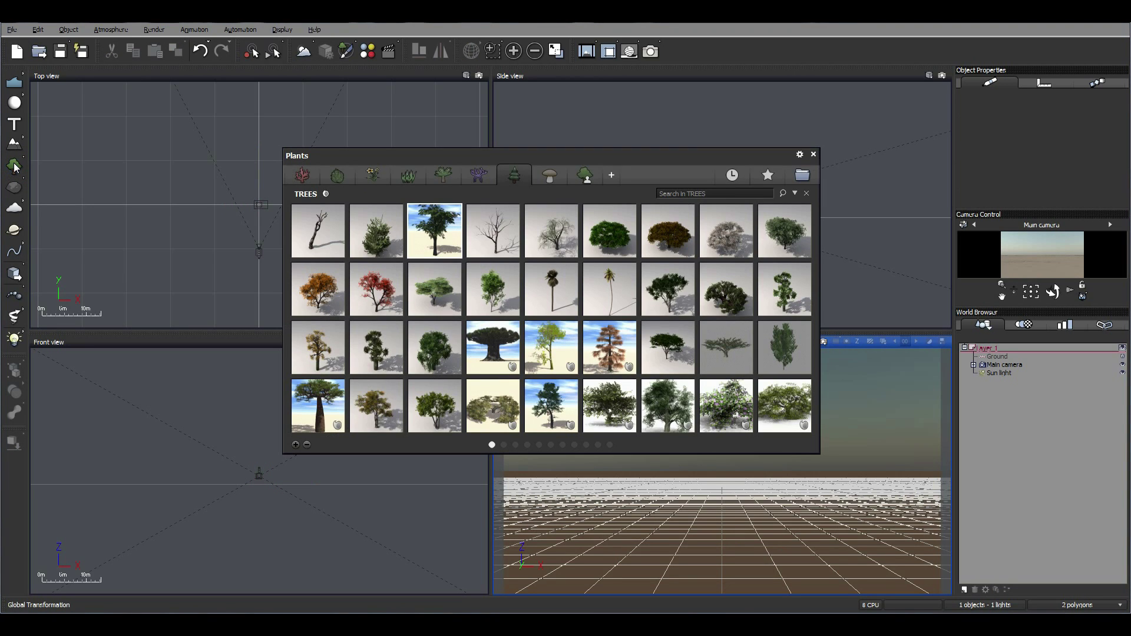
{"action": "left_click", "coordinate": [813, 155]}
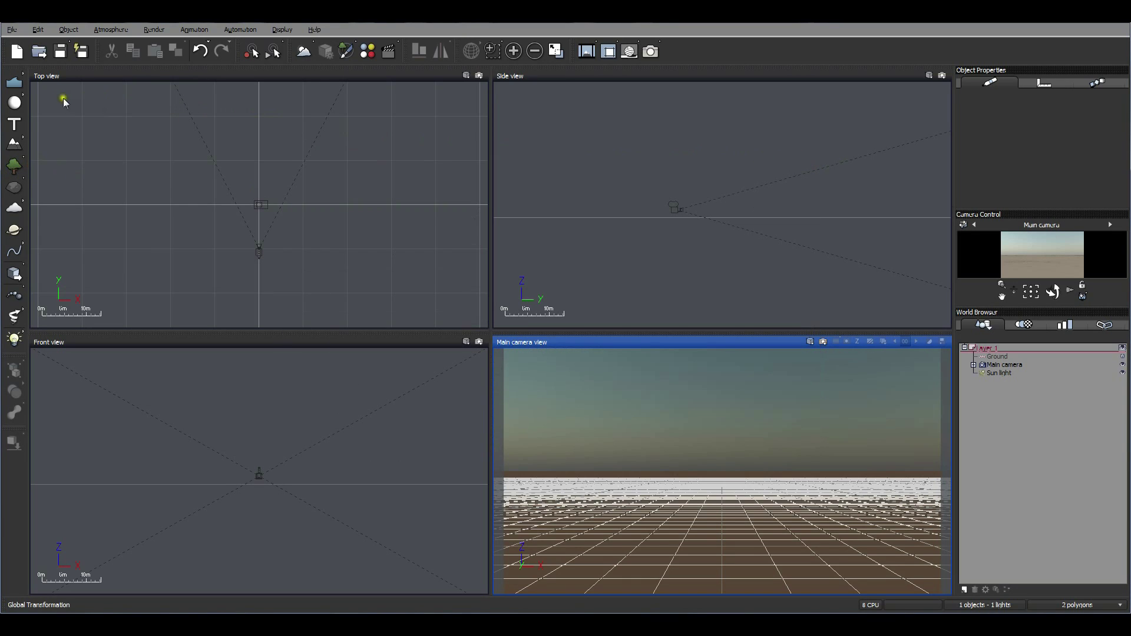
Step: Add a pyramid primitive and move it along the Y axis in the side view
{"action": "left_click", "coordinate": [19, 103]}
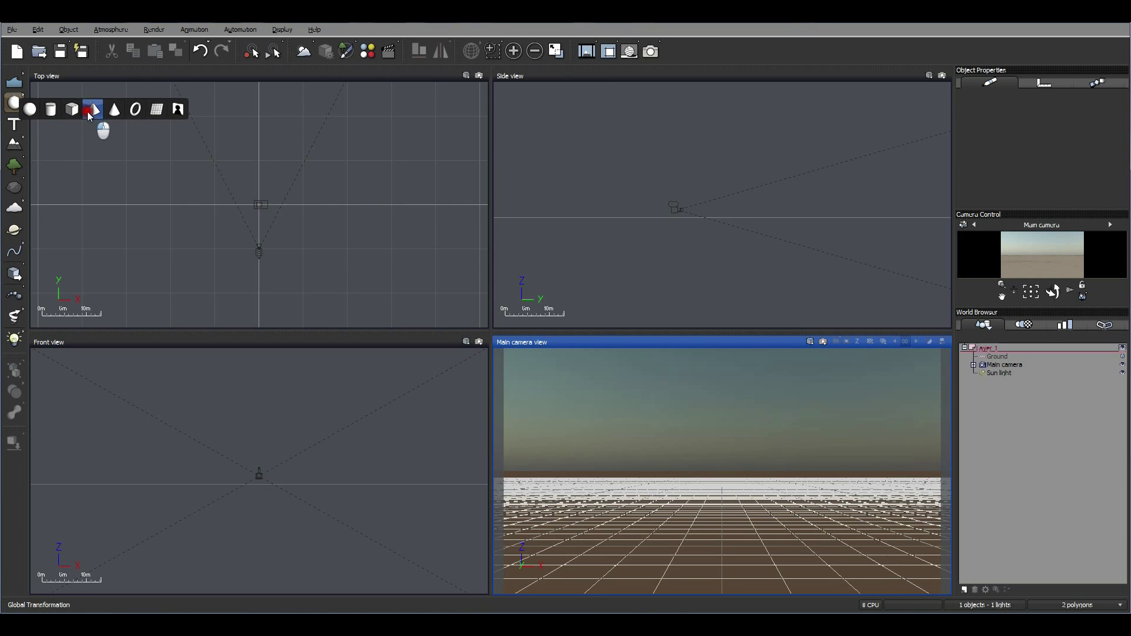
{"action": "left_click", "coordinate": [93, 110]}
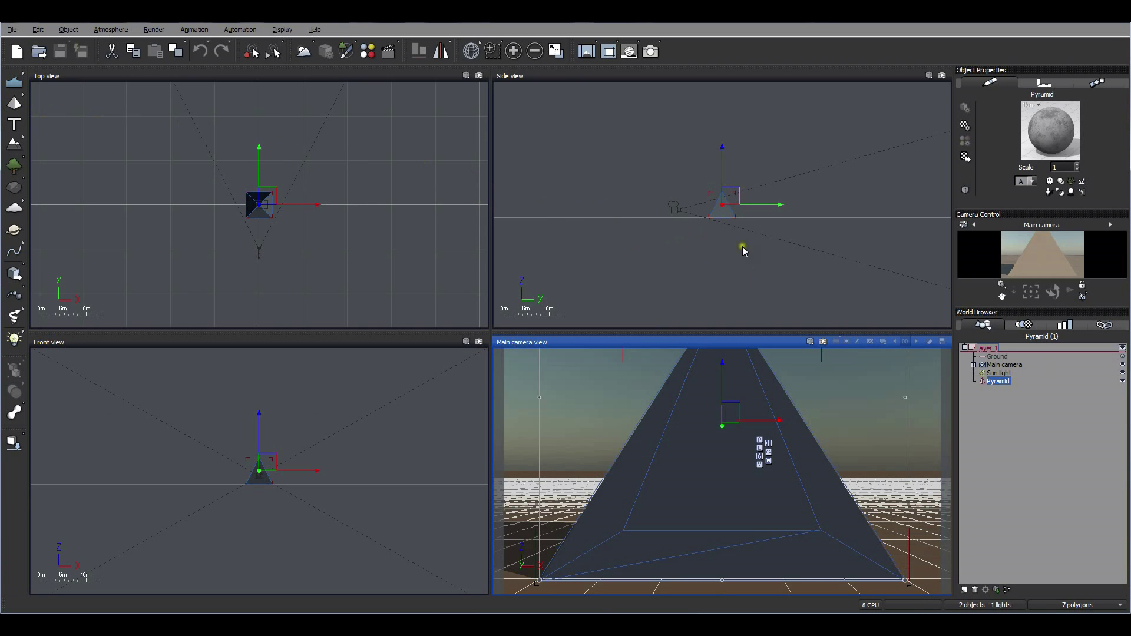
{"action": "scroll", "coordinate": [736, 247], "scroll_direction": "up", "scroll_amount": 4}
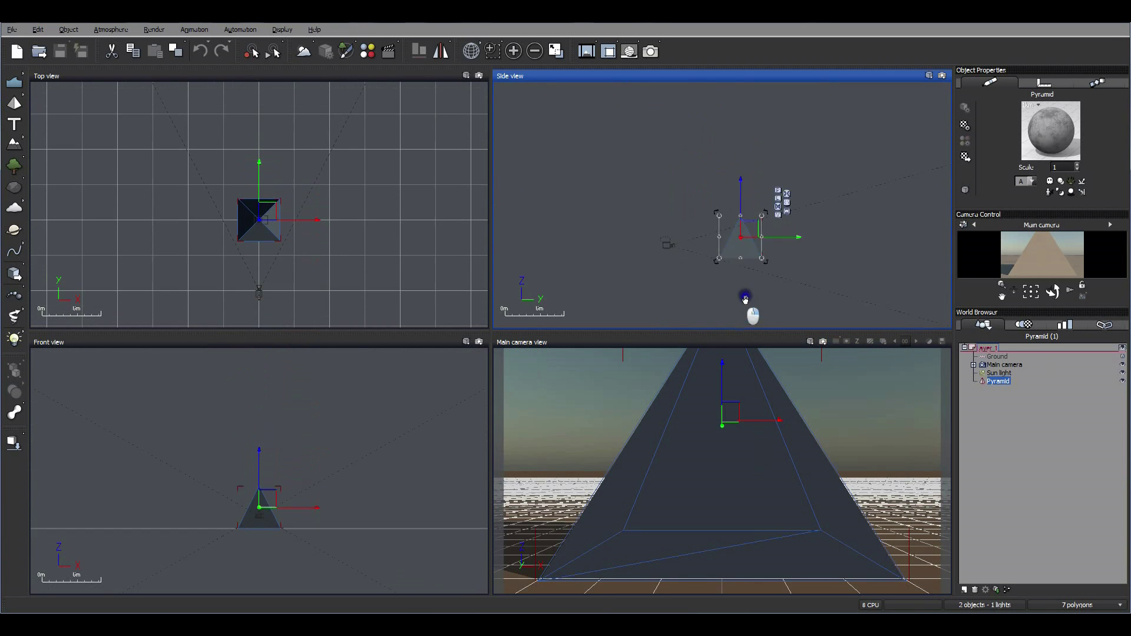
{"action": "right_click_drag", "start_coordinate": [745, 300], "coordinate": [713, 286]}
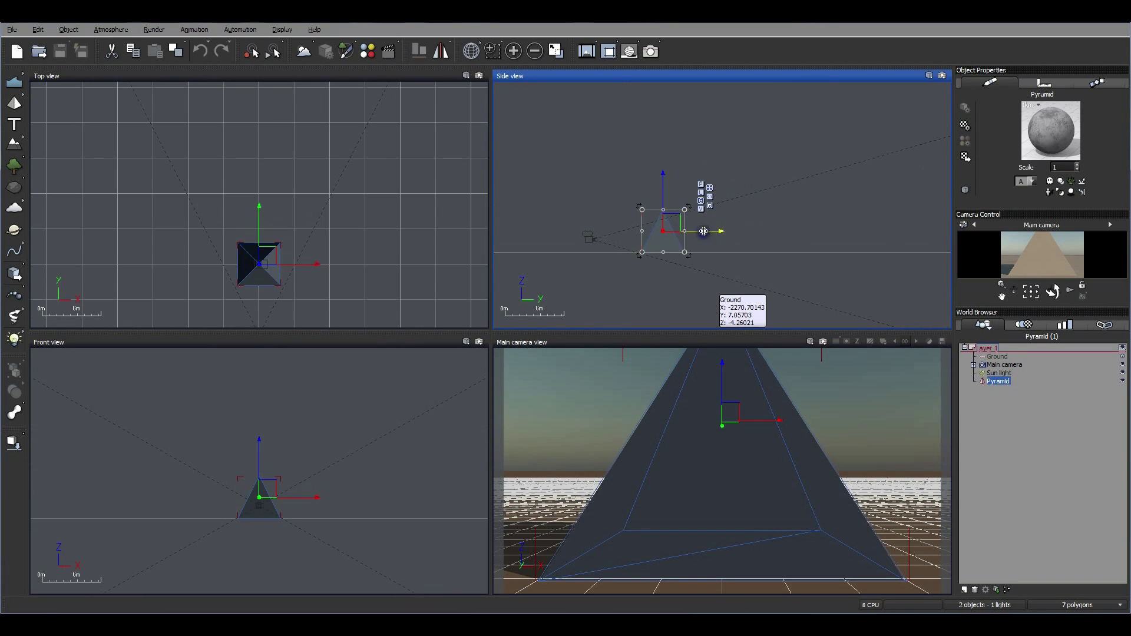
{"action": "left_click_drag", "start_coordinate": [703, 231], "coordinate": [741, 202]}
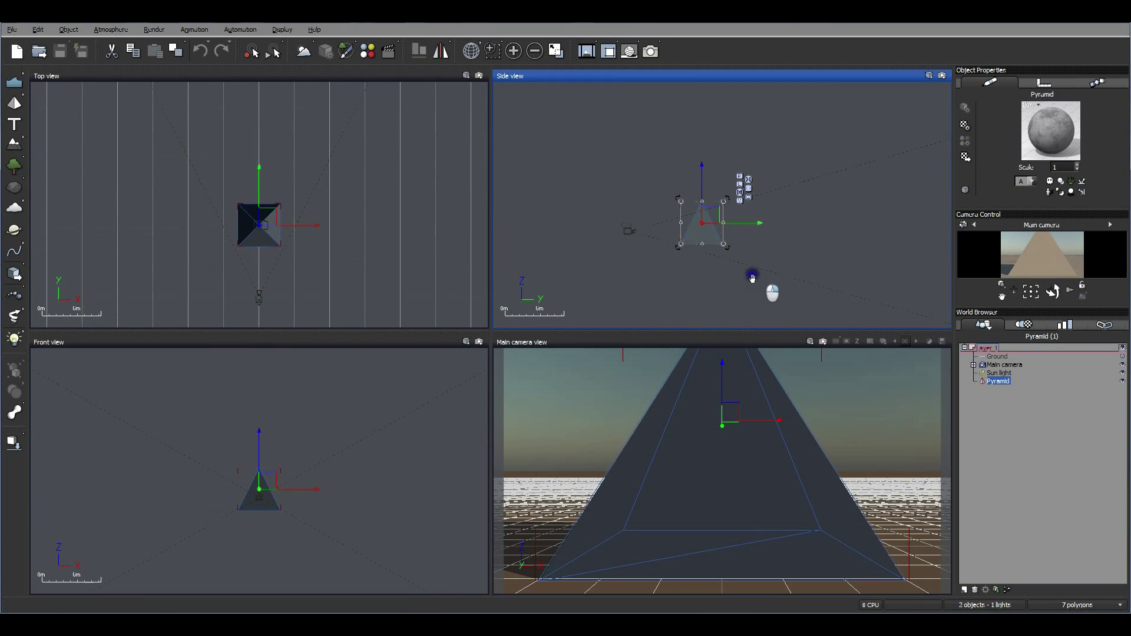
Step: Reposition the pyramid farther from the camera in the side view and delete it
{"action": "right_click_drag", "start_coordinate": [752, 277], "coordinate": [715, 286]}
{"action": "left_click_drag", "start_coordinate": [696, 231], "coordinate": [766, 229]}
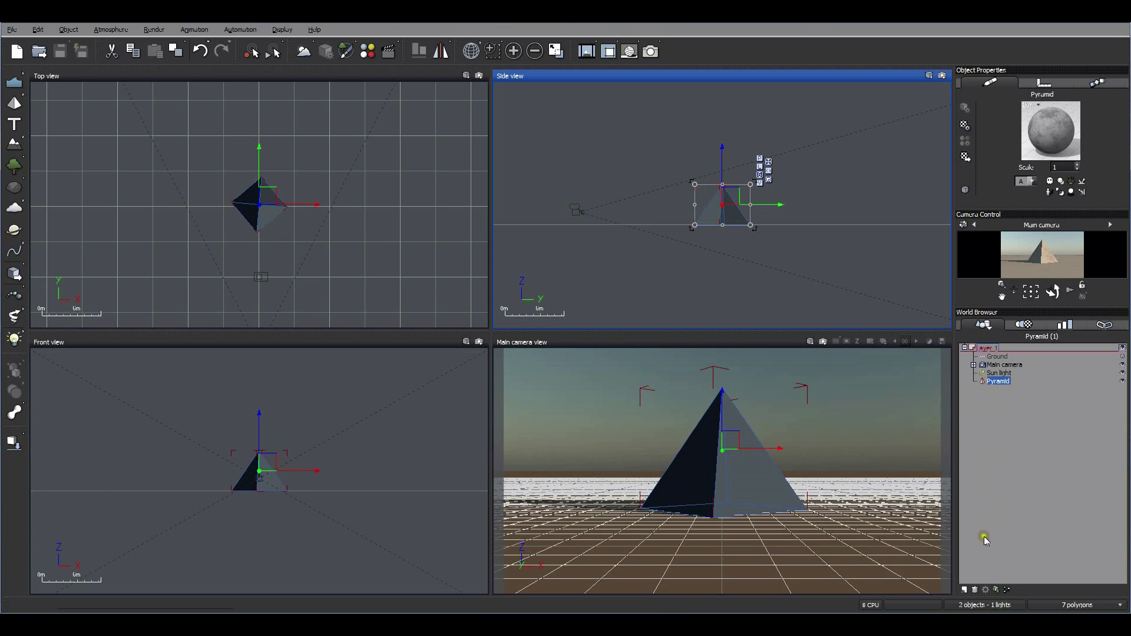
{"action": "left_click", "coordinate": [975, 591]}
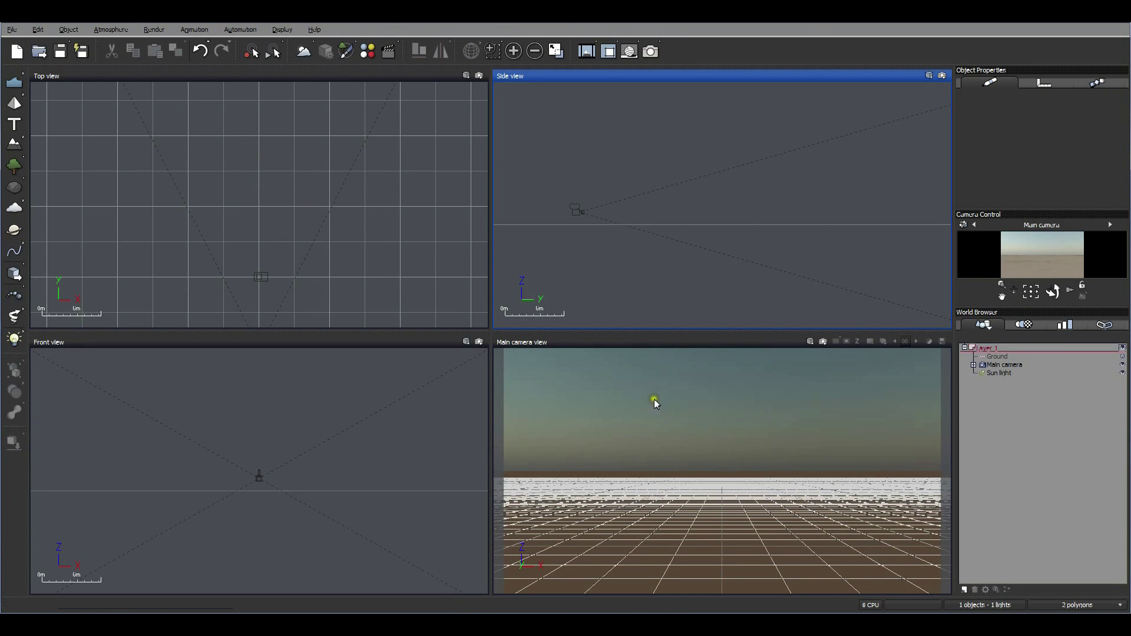
Step: Load a cloudy sunset atmosphere from the Photometric collection and refresh the main camera preview
{"action": "left_click", "coordinate": [303, 52]}
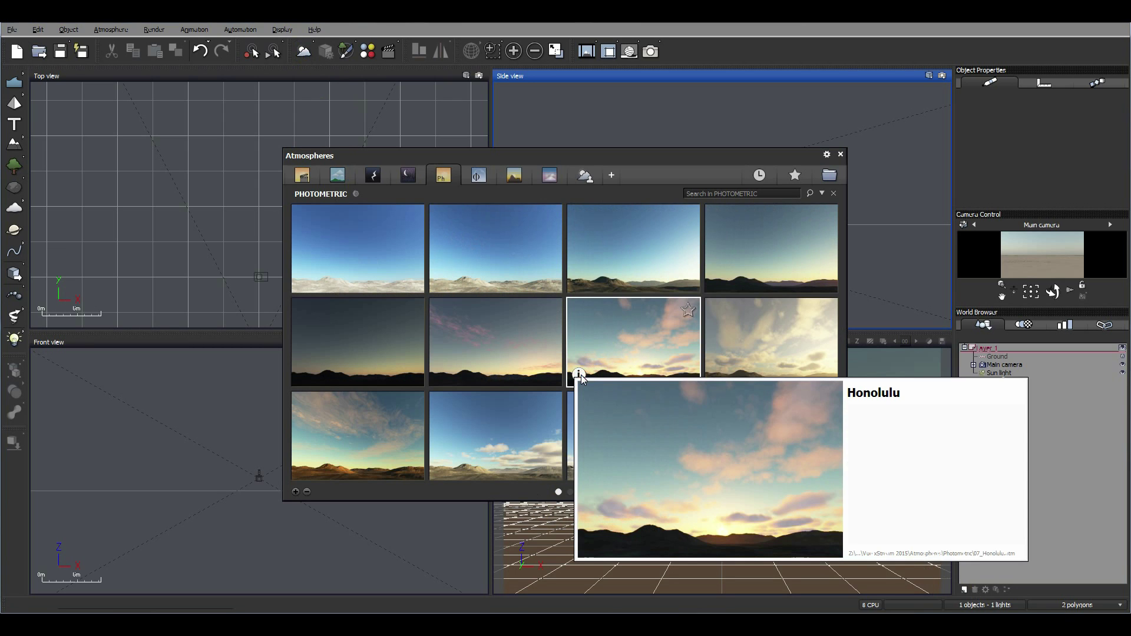
{"action": "left_click", "coordinate": [827, 155]}
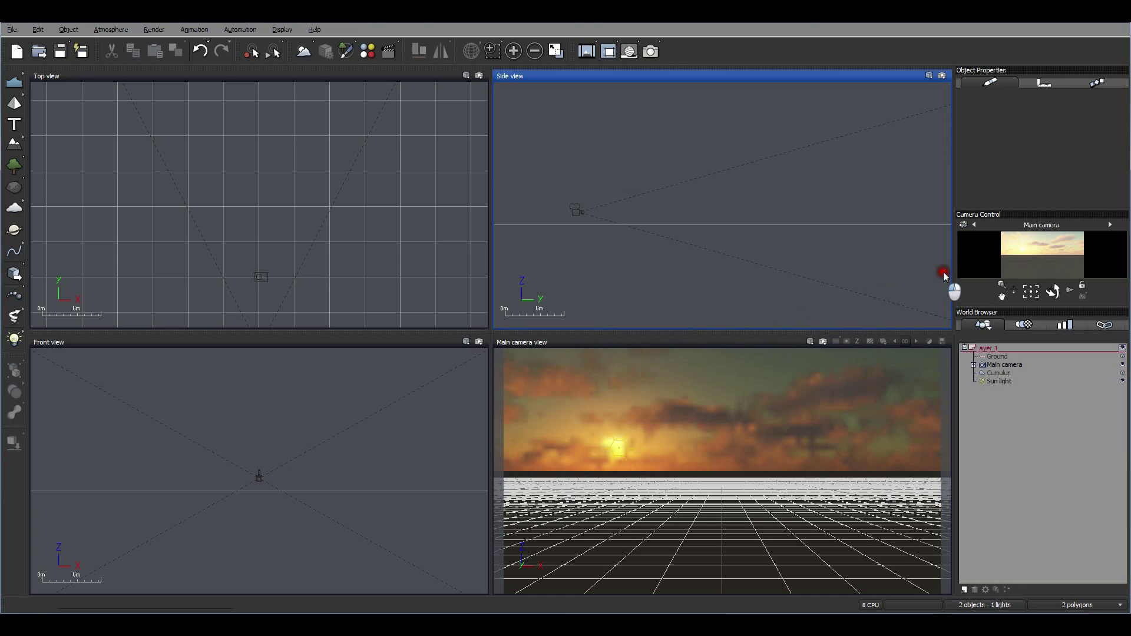
{"action": "right_click", "coordinate": [988, 259]}
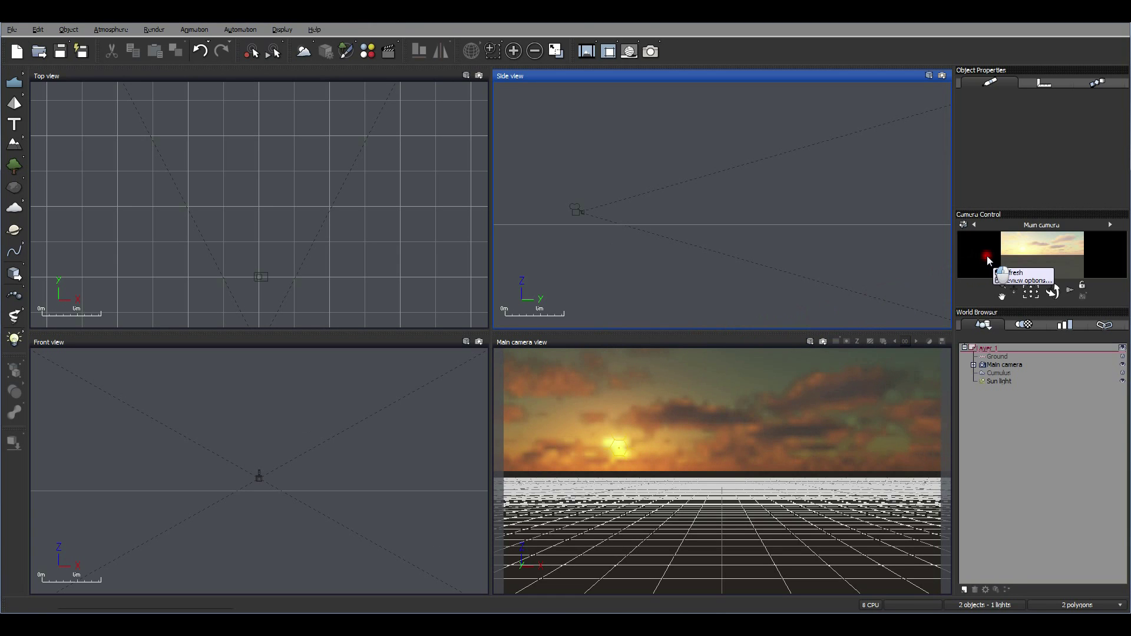
{"action": "left_click", "coordinate": [989, 260]}
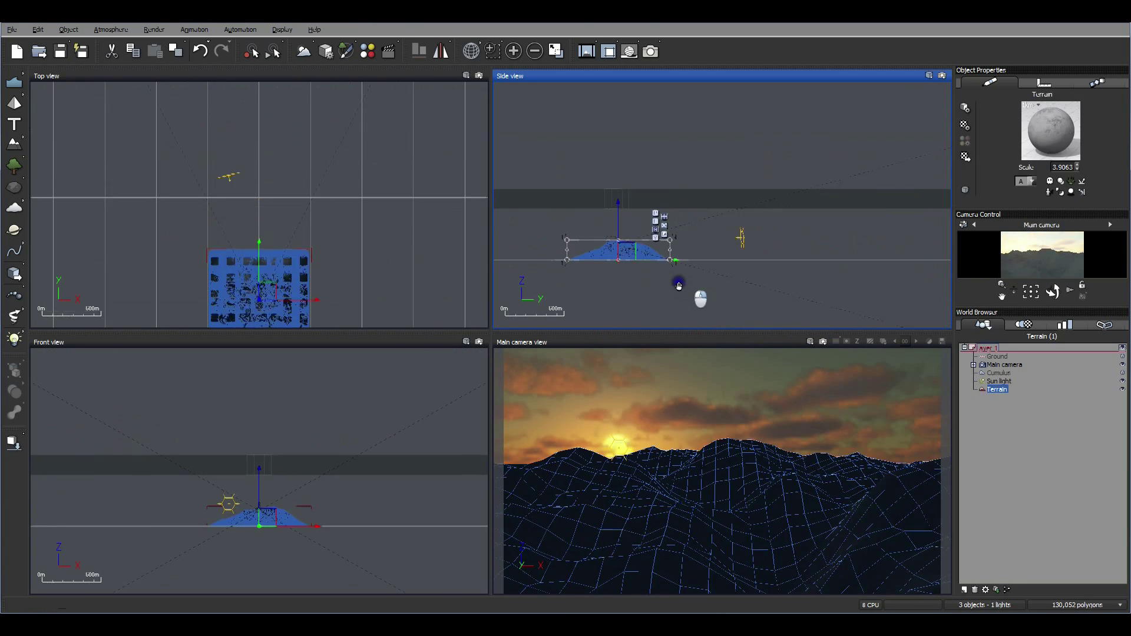
Step: Add a terrain, move it far back from the camera and duplicate it into three separate mountains
{"action": "right_click_drag", "start_coordinate": [679, 283], "coordinate": [669, 283]}
{"action": "left_click_drag", "start_coordinate": [637, 257], "coordinate": [917, 259]}
{"action": "right_click_drag", "start_coordinate": [918, 299], "coordinate": [814, 295]}
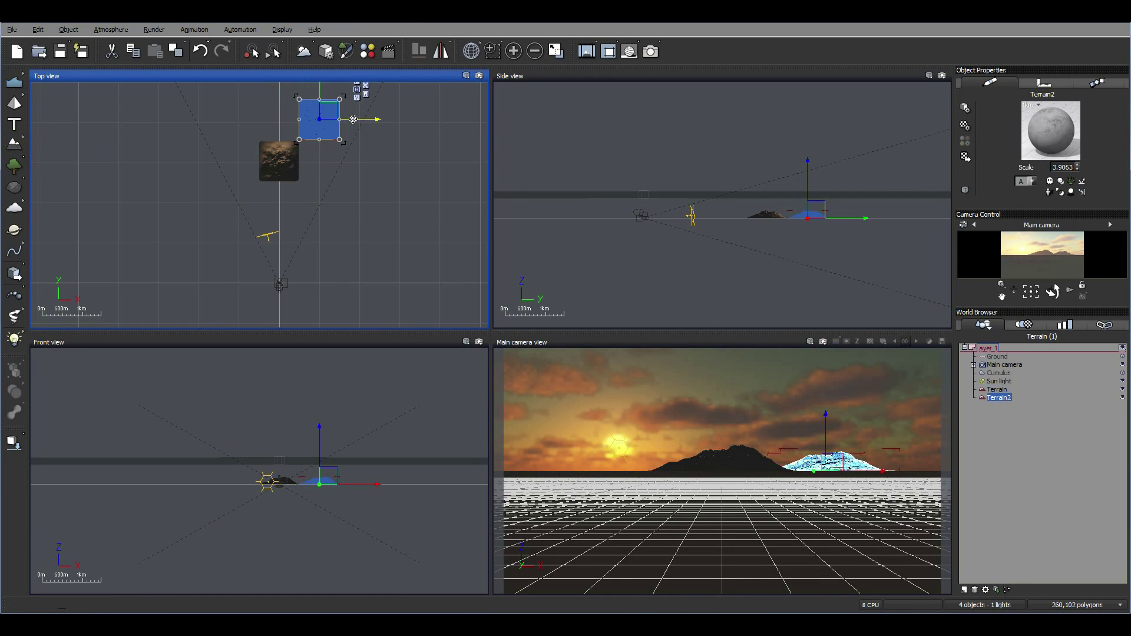
{"action": "left_click_drag", "start_coordinate": [349, 121], "coordinate": [293, 148], "text": "alt"}
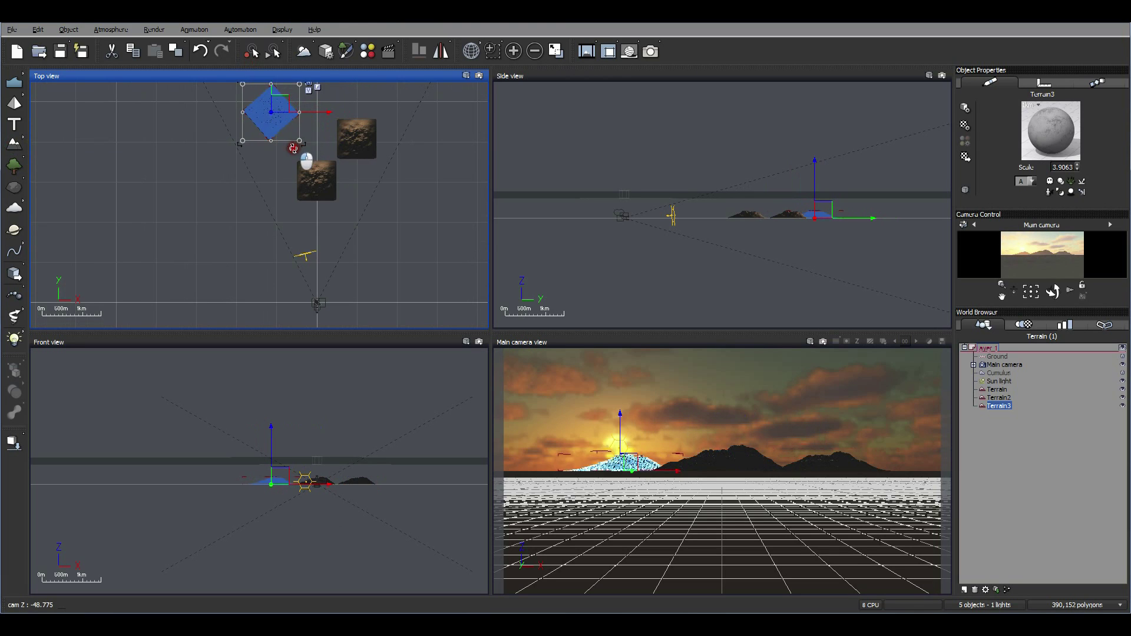
Step: Rotate Terrain2 in the top view and lower it slightly in the main camera view
{"action": "left_click", "coordinate": [358, 137]}
{"action": "left_click_drag", "start_coordinate": [394, 168], "coordinate": [409, 125]}
{"action": "left_click_drag", "start_coordinate": [852, 430], "coordinate": [852, 434]}
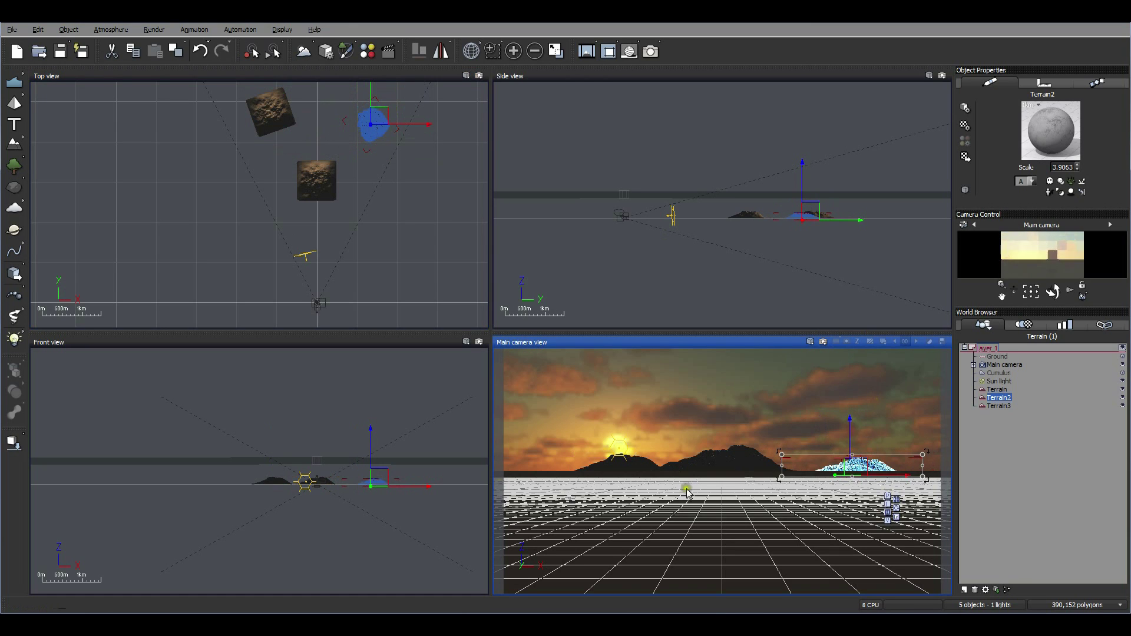
Step: Add a sea plane as the water surface around the mountain terrains
{"action": "right_click_drag", "start_coordinate": [346, 519], "coordinate": [347, 468]}
{"action": "scroll", "coordinate": [393, 444], "scroll_direction": "up", "scroll_amount": 4}
{"action": "right_click_drag", "start_coordinate": [681, 225], "coordinate": [546, 276]}
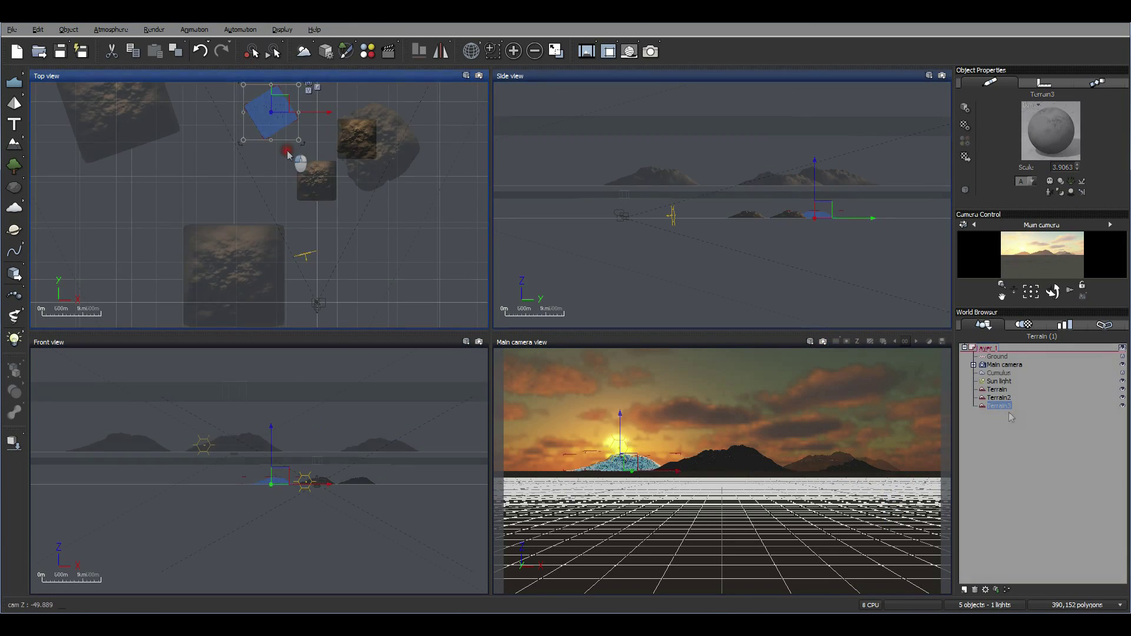
{"action": "left_click", "coordinate": [13, 83]}
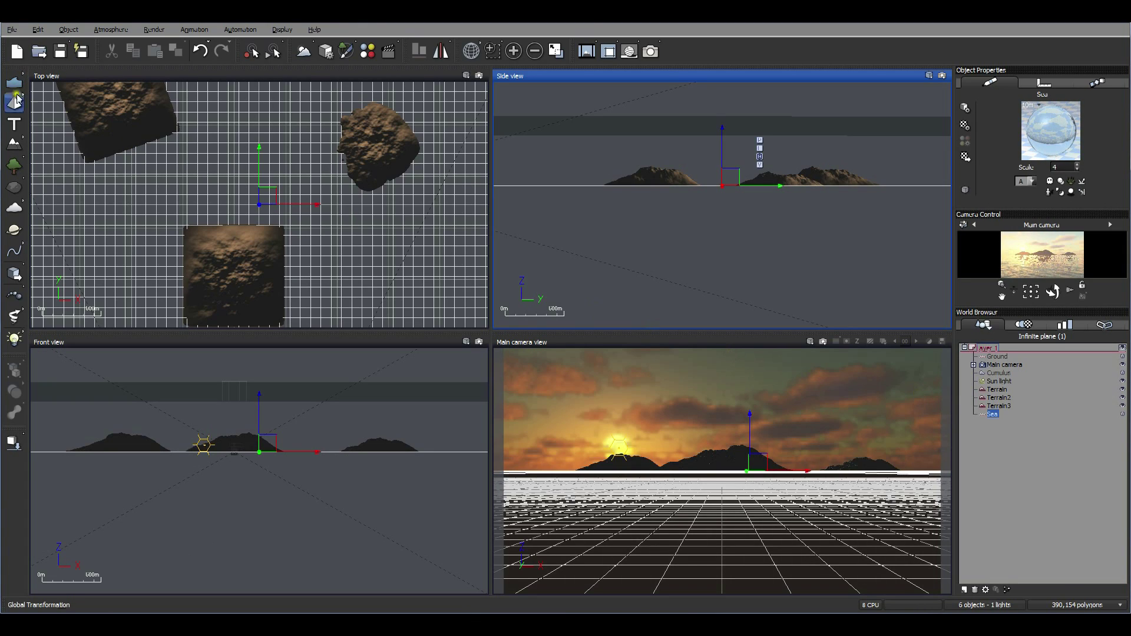
{"action": "left_click", "coordinate": [16, 102]}
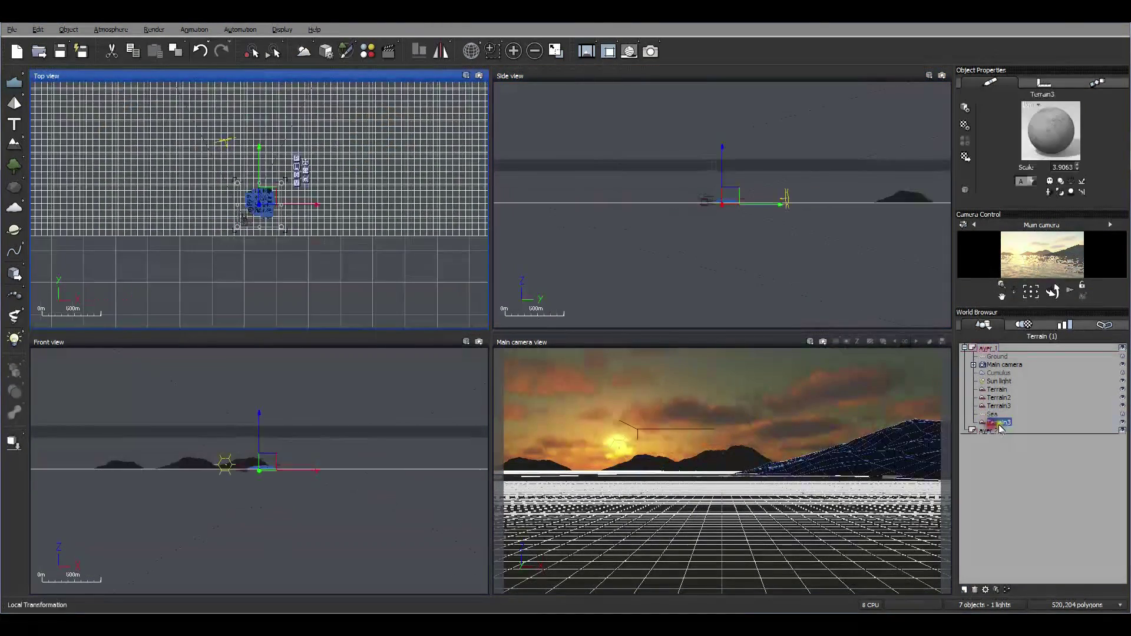
Step: Move the terrains out of Layer 1 into Layer 2, keeping the sea in Layer 1
{"action": "left_click_drag", "start_coordinate": [999, 425], "coordinate": [999, 430]}
{"action": "mouse_move", "coordinate": [999, 406]}
{"action": "left_mouse_down"}
{"action": "mouse_move", "coordinate": [1002, 429]}
{"action": "mouse_move", "coordinate": [1000, 405]}
{"action": "left_mouse_up"}
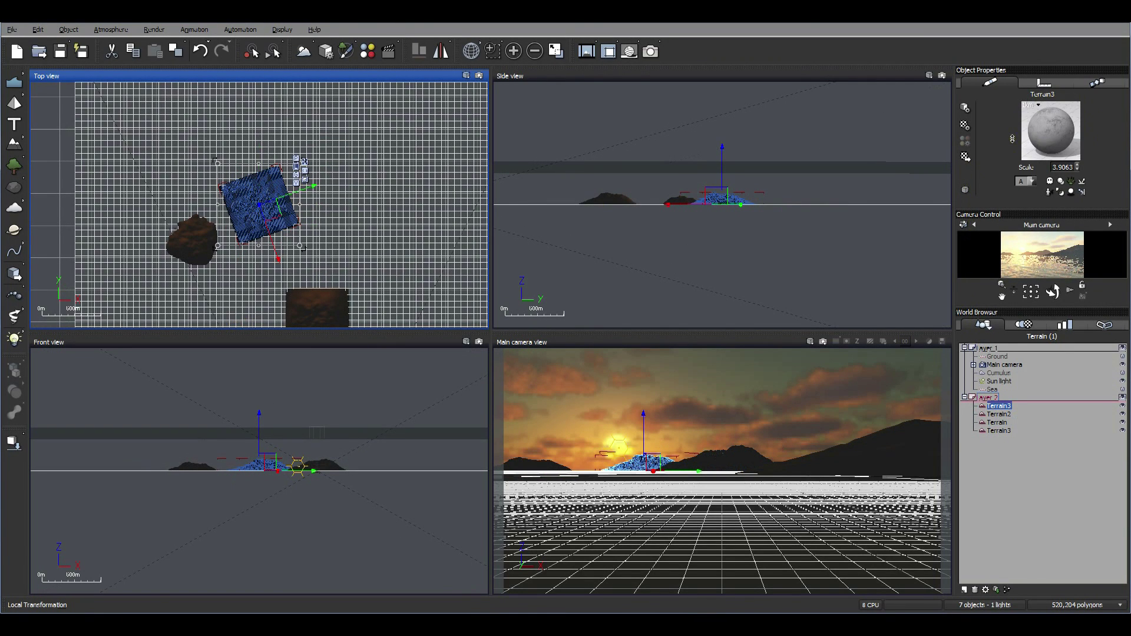
Step: Apply the sandy material with a green top from the Landscapes collection to the terrains in Layer 2 and clear the selection
{"action": "left_click", "coordinate": [1046, 132]}
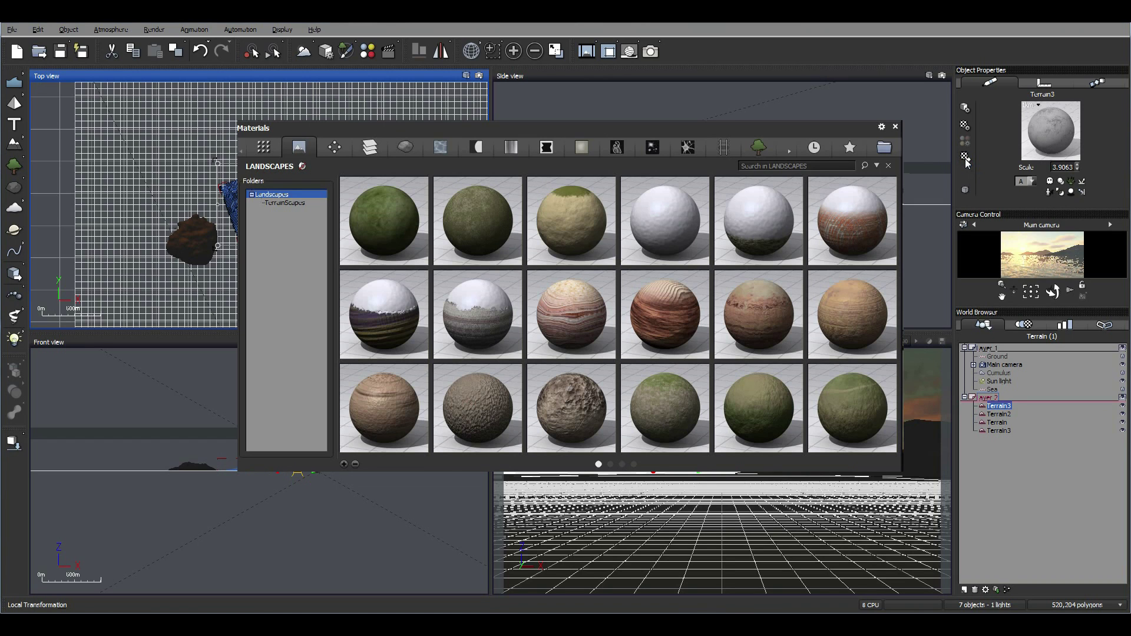
{"action": "double_click", "coordinate": [781, 312]}
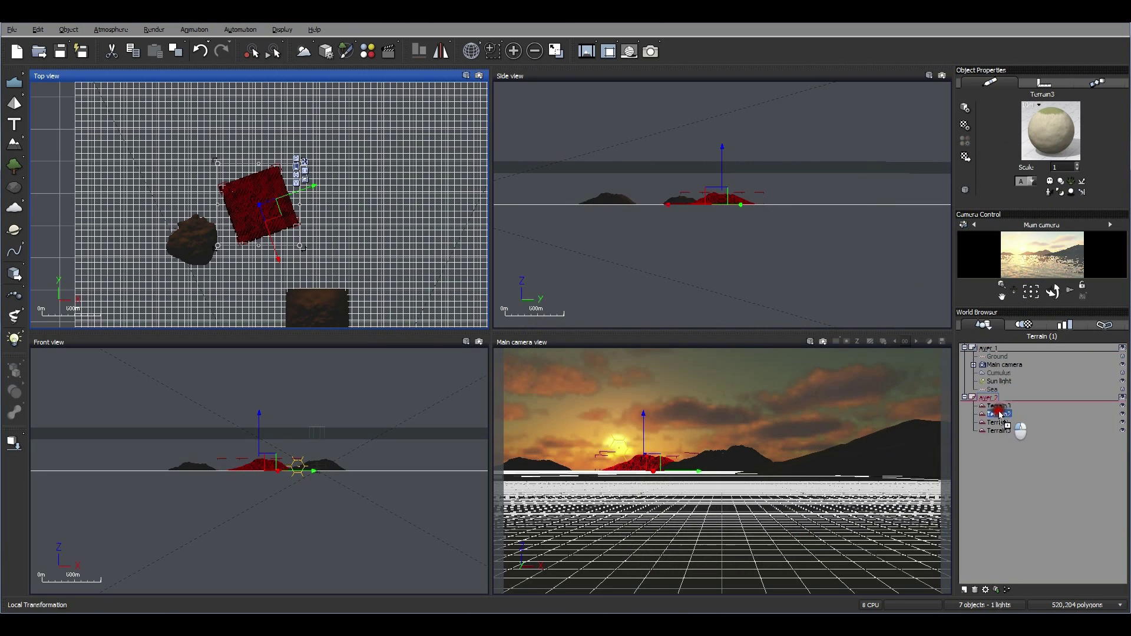
{"action": "left_click_drag", "start_coordinate": [999, 406], "coordinate": [1005, 425]}
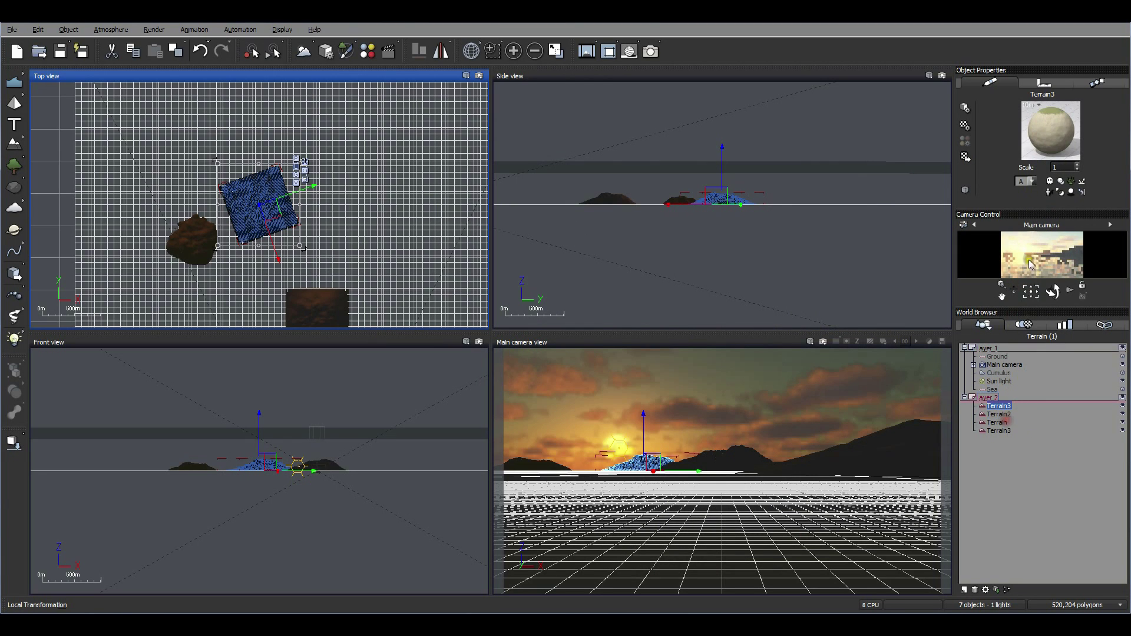
{"action": "left_click_drag", "start_coordinate": [1001, 356], "coordinate": [1006, 432]}
{"action": "left_click", "coordinate": [1006, 431]}
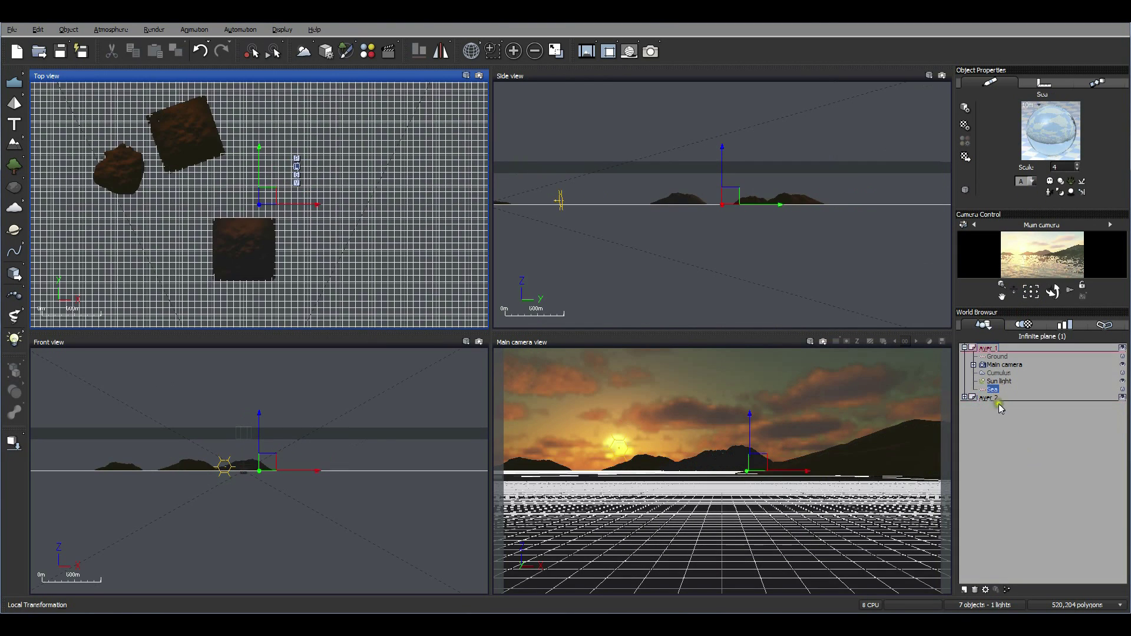
{"action": "left_click", "coordinate": [1007, 429]}
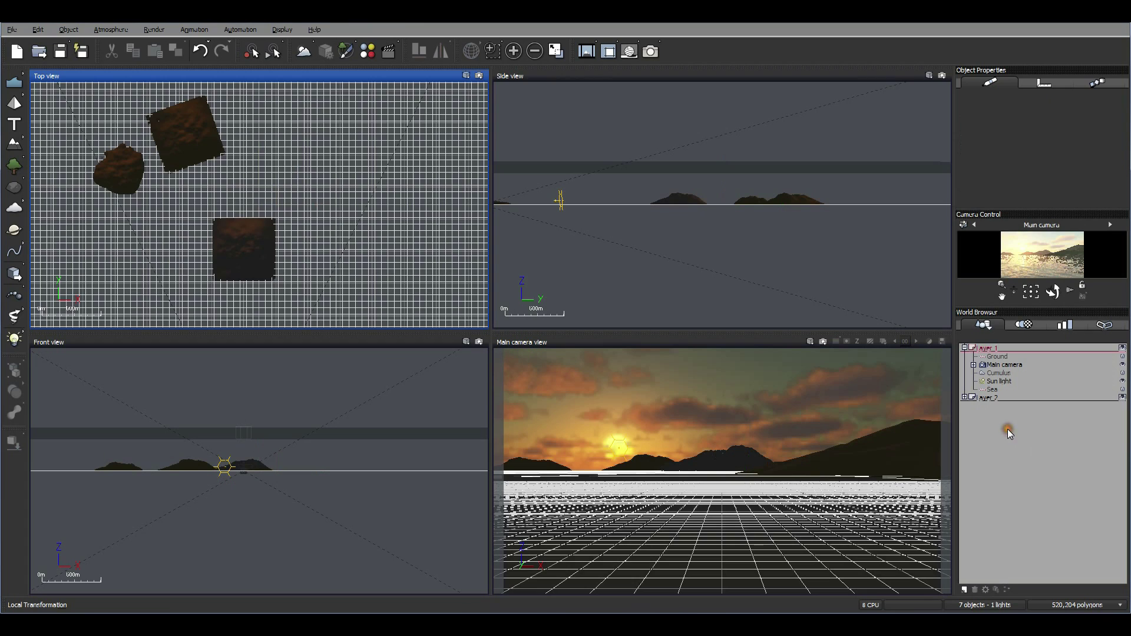
Step: Add a Date Palm - Phoenix Dactylifera from the Trees collection and move it beside the terrain nearest the camera in the top view
{"action": "left_click", "coordinate": [15, 168]}
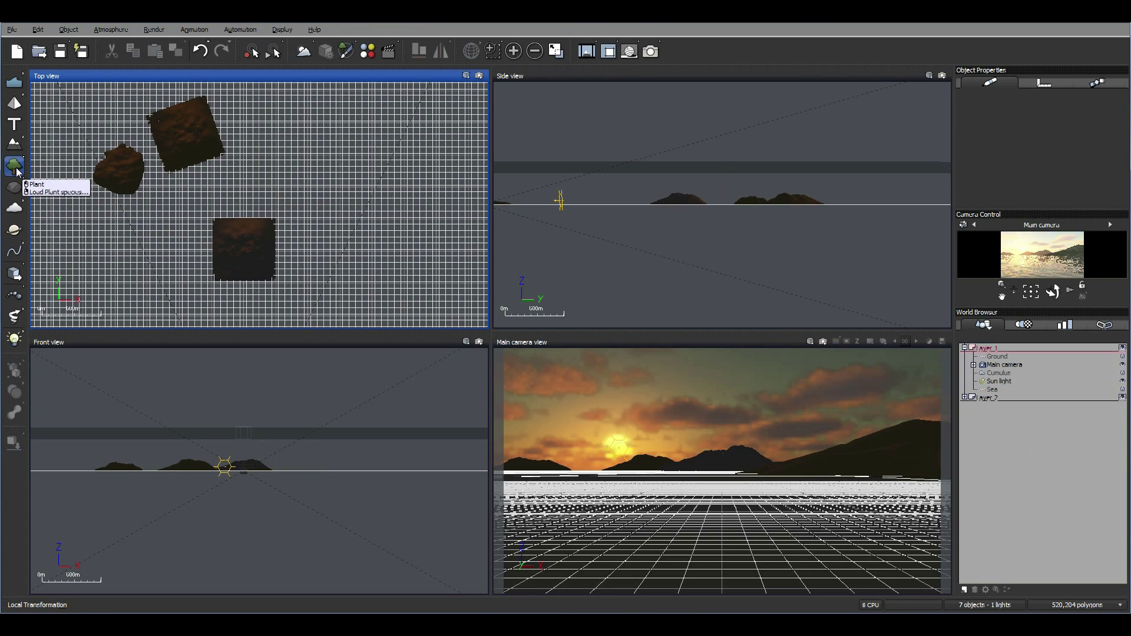
{"action": "left_click", "coordinate": [16, 168]}
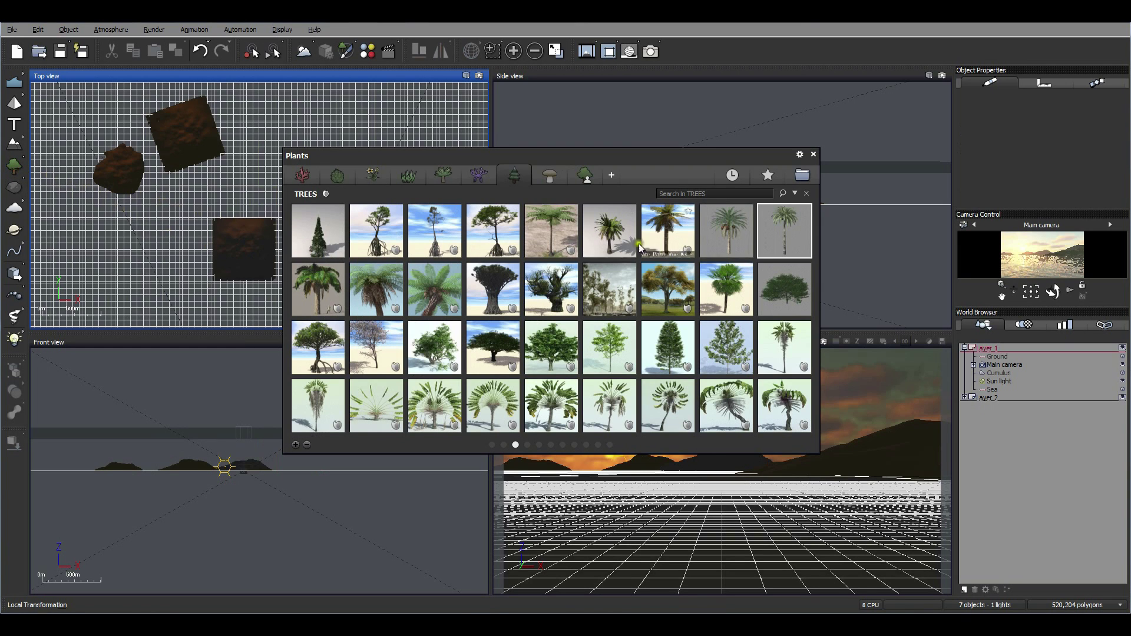
{"action": "double_click", "coordinate": [791, 229]}
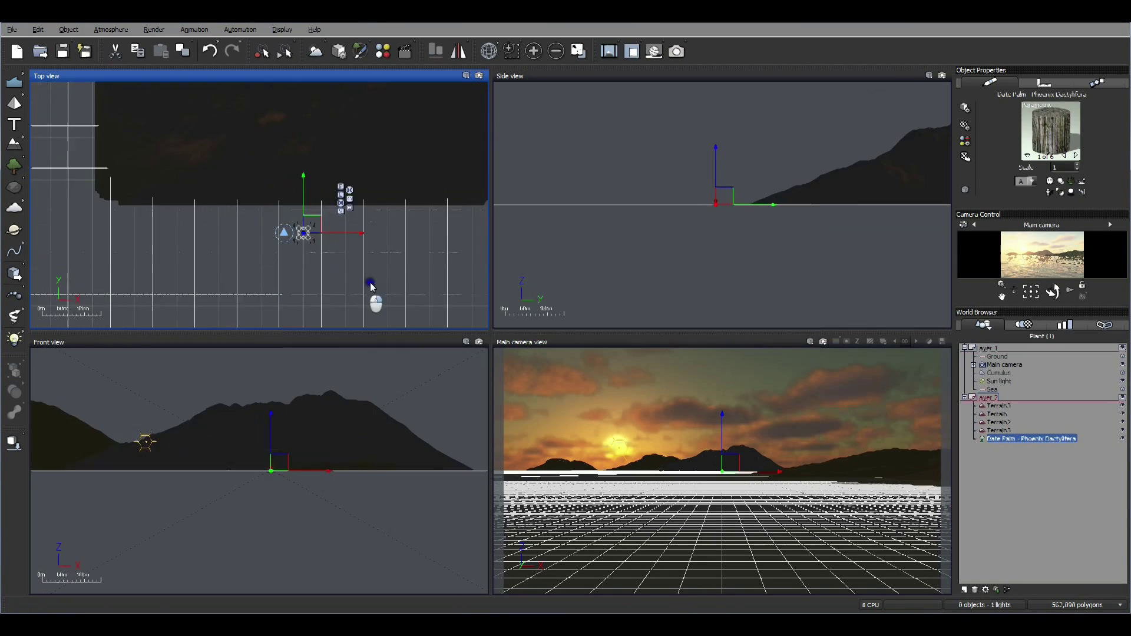
{"action": "right_click_drag", "start_coordinate": [395, 292], "coordinate": [347, 156]}
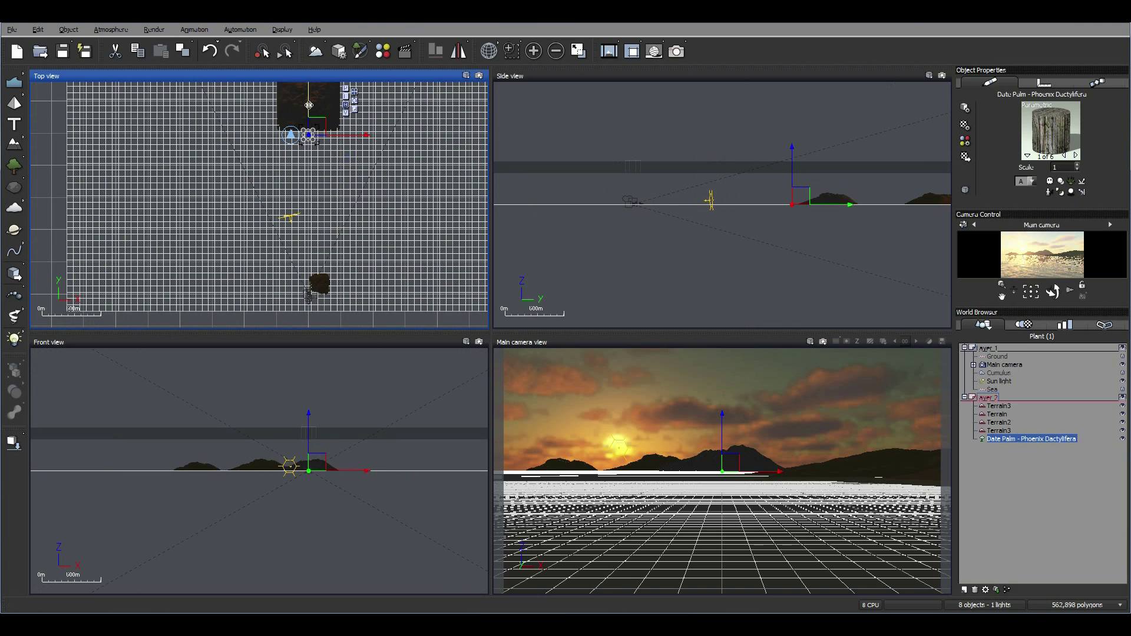
{"action": "left_click_drag", "start_coordinate": [308, 102], "coordinate": [330, 249]}
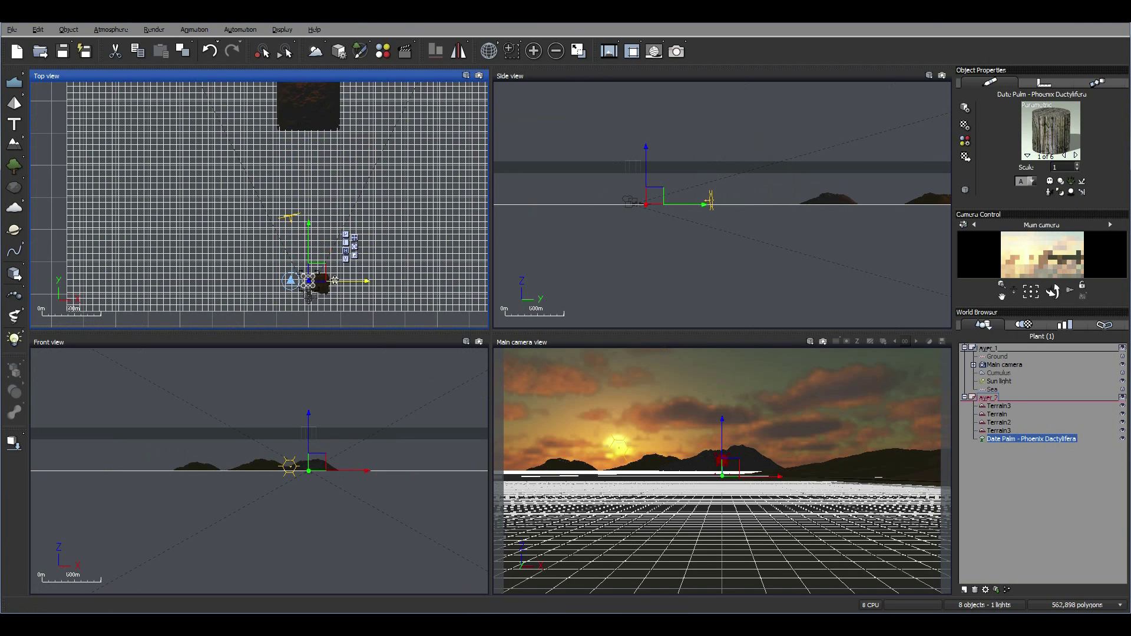
Step: Position the date palm precisely on the western shore of the terrain nearest the camera
{"action": "scroll", "coordinate": [331, 289], "scroll_direction": "up", "scroll_amount": 5}
{"action": "scroll", "coordinate": [331, 289], "scroll_direction": "up", "scroll_amount": 2}
{"action": "right_click_drag", "start_coordinate": [292, 298], "coordinate": [463, 275]}
{"action": "left_click_drag", "start_coordinate": [360, 212], "coordinate": [286, 212]}
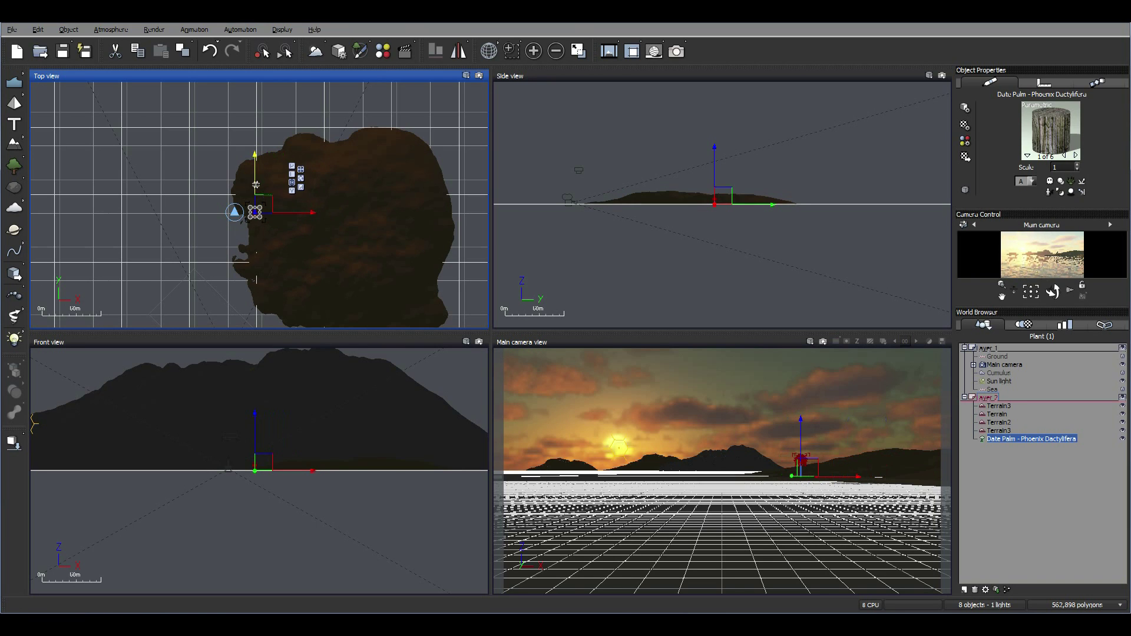
{"action": "scroll", "coordinate": [336, 262], "scroll_direction": "down", "scroll_amount": 5}
{"action": "right_click_drag", "start_coordinate": [376, 262], "coordinate": [328, 131]}
{"action": "left_click_drag", "start_coordinate": [323, 123], "coordinate": [324, 272]}
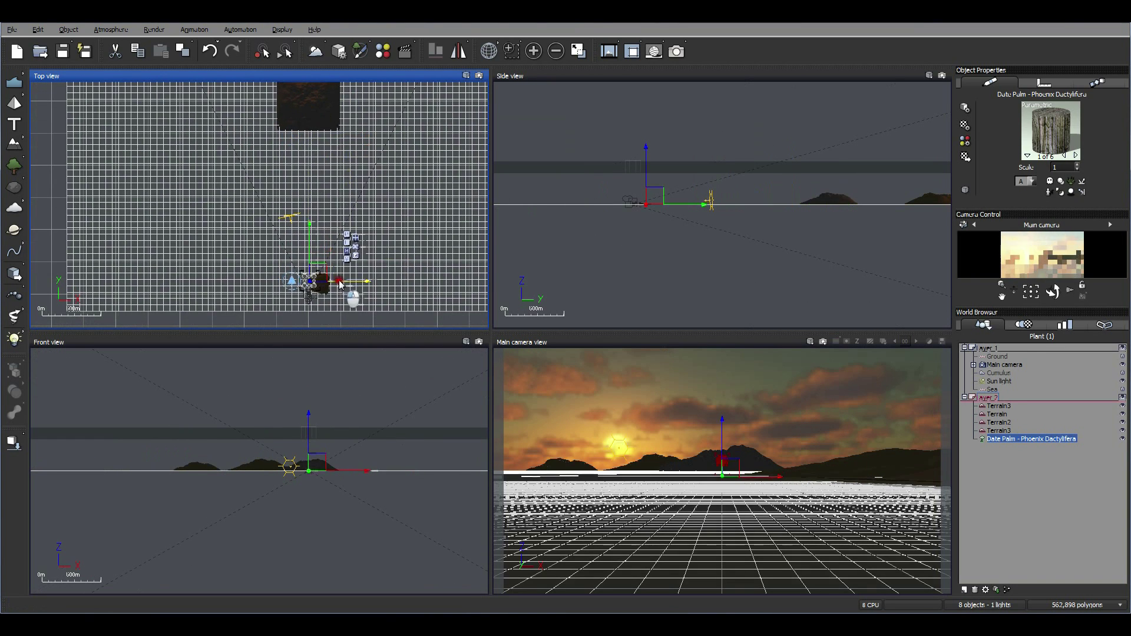
{"action": "scroll", "coordinate": [322, 287], "scroll_direction": "up", "scroll_amount": 6}
{"action": "right_click_drag", "start_coordinate": [322, 288], "coordinate": [465, 264]}
{"action": "left_click_drag", "start_coordinate": [384, 212], "coordinate": [312, 212]}
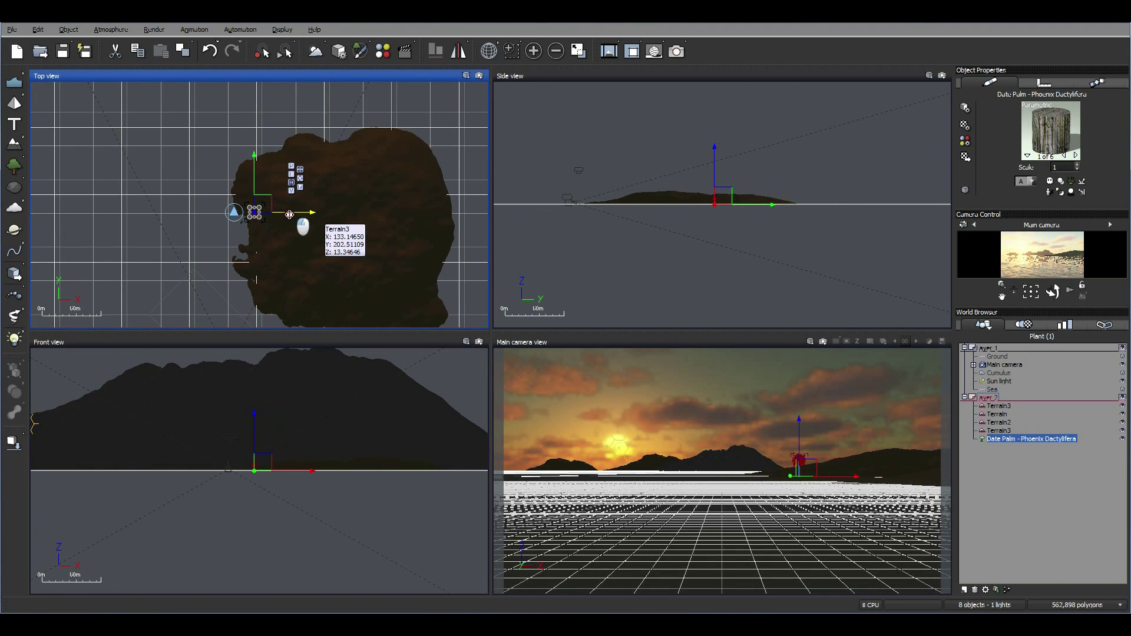
Step: Duplicate the date palm five times and spread the copies along the terrain's western shore in the top view
{"action": "left_click_drag", "start_coordinate": [255, 185], "coordinate": [256, 161], "text": "alt"}
{"action": "left_click_drag", "start_coordinate": [295, 188], "coordinate": [283, 188]}
{"action": "left_click_drag", "start_coordinate": [309, 192], "coordinate": [275, 192]}
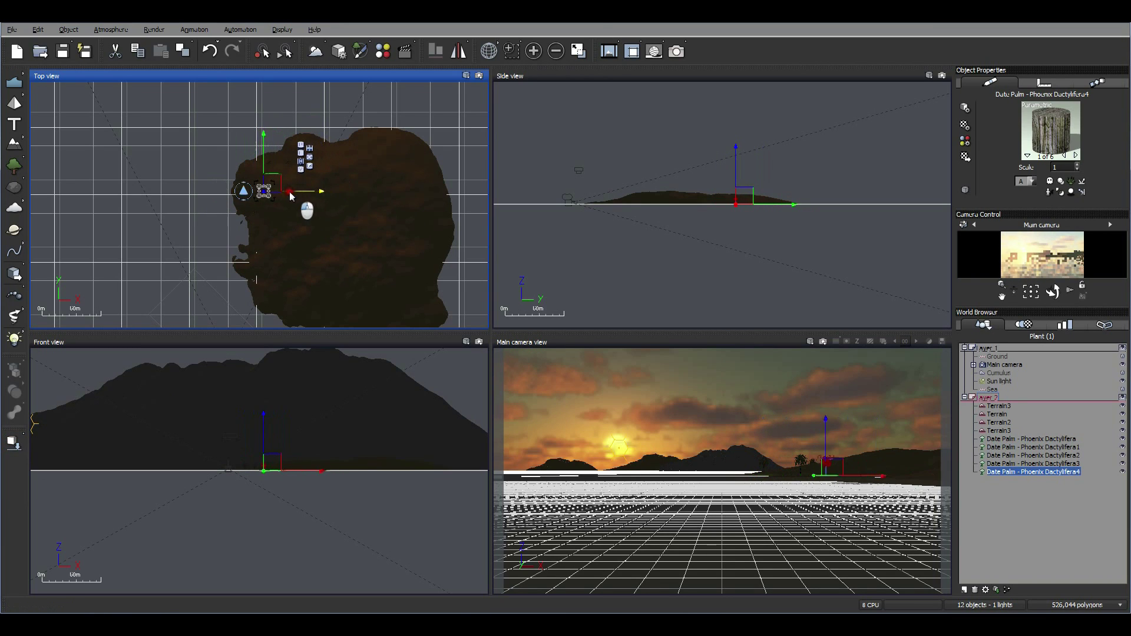
{"action": "left_click_drag", "start_coordinate": [250, 145], "coordinate": [250, 177]}
{"action": "left_click_drag", "start_coordinate": [286, 230], "coordinate": [294, 230]}
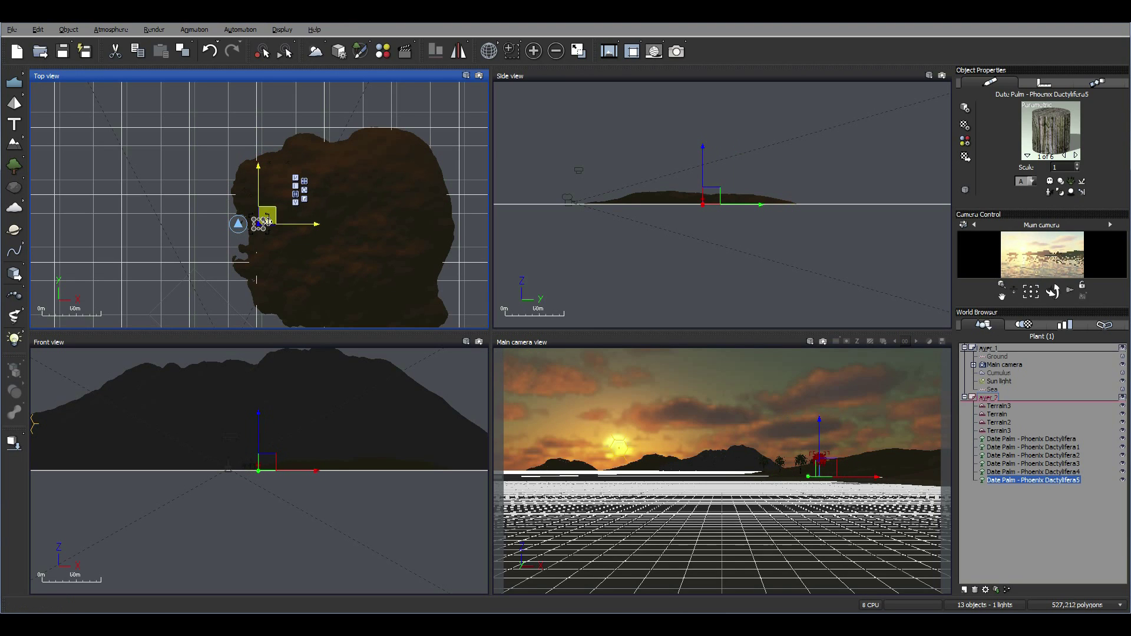
Step: Generate a new variation of the original date palm in the Plant Editor, accept it, and open another palm copy for editing
{"action": "left_click", "coordinate": [247, 196]}
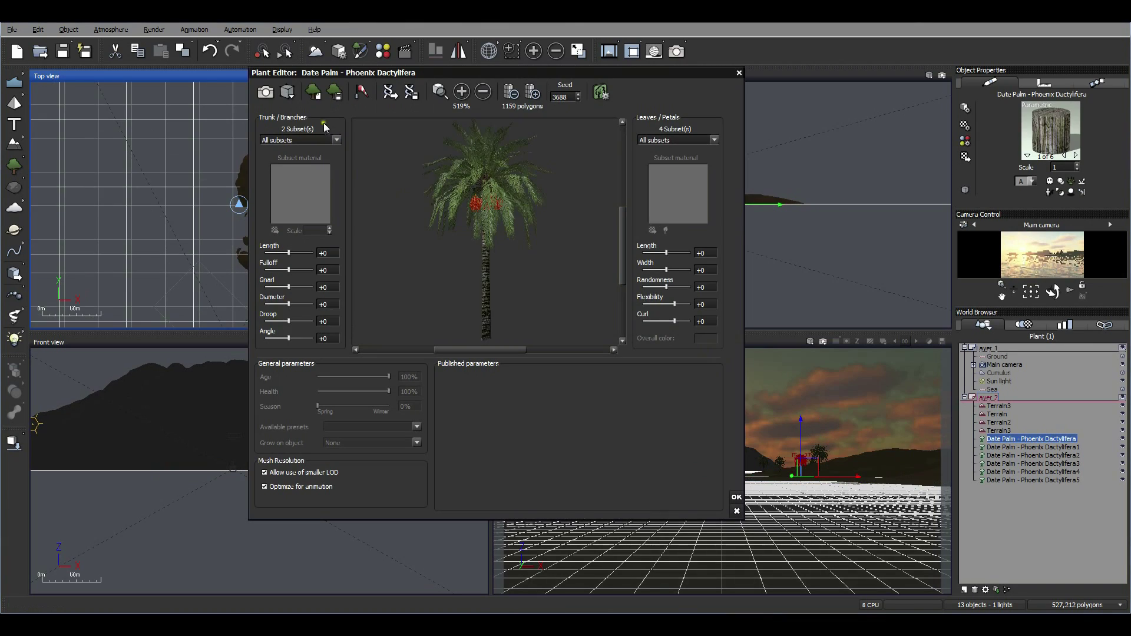
{"action": "left_click", "coordinate": [314, 93]}
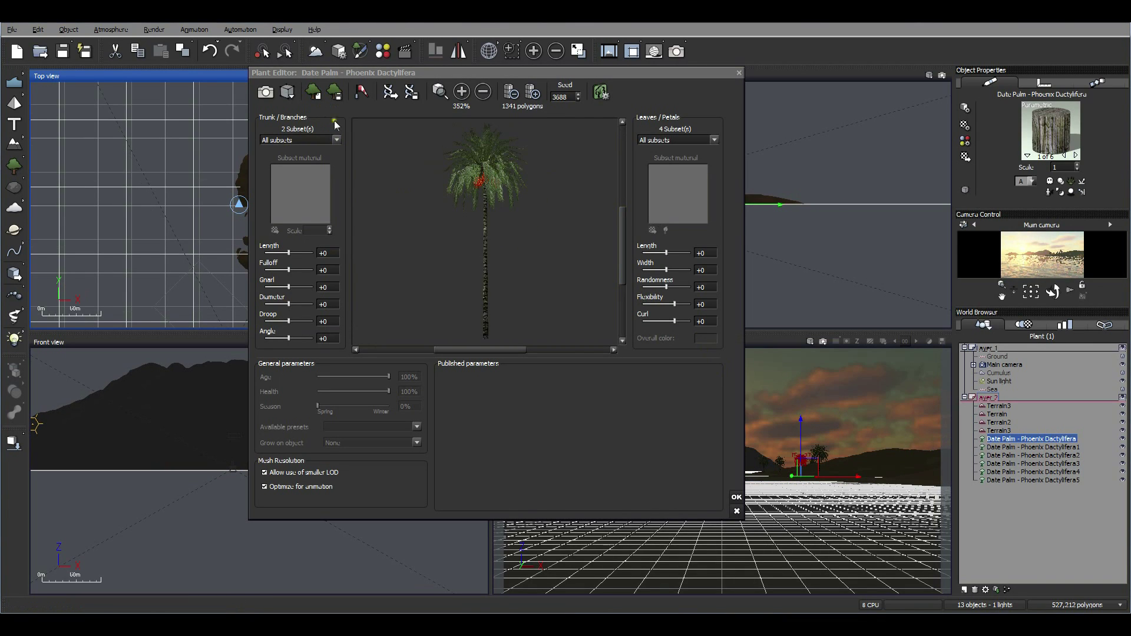
{"action": "left_click", "coordinate": [736, 496]}
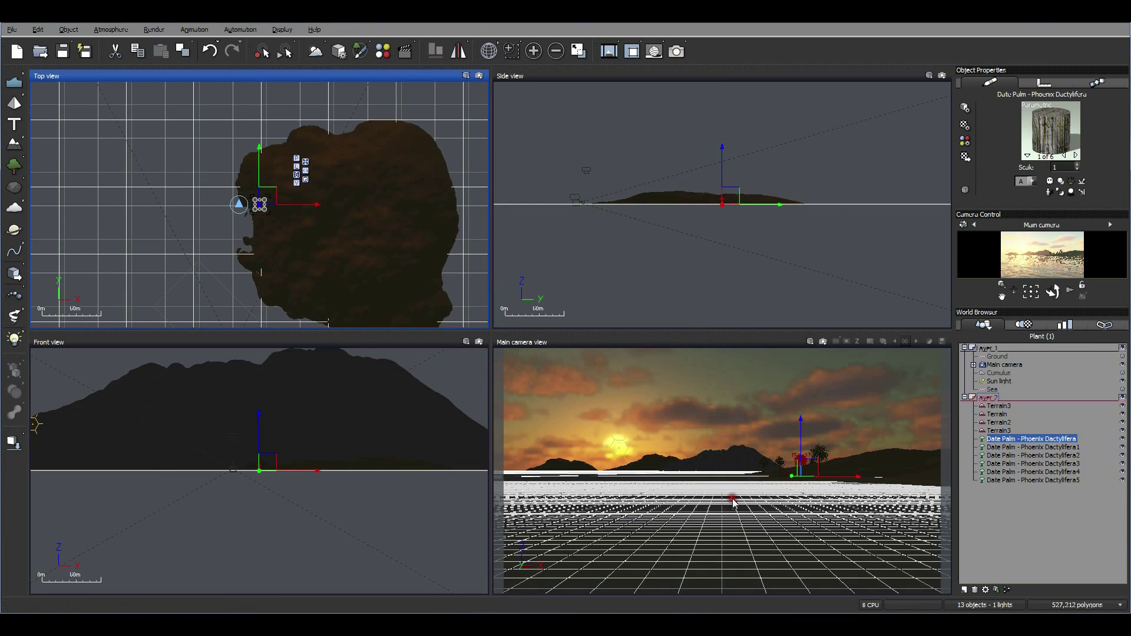
{"action": "double_click", "coordinate": [1022, 464]}
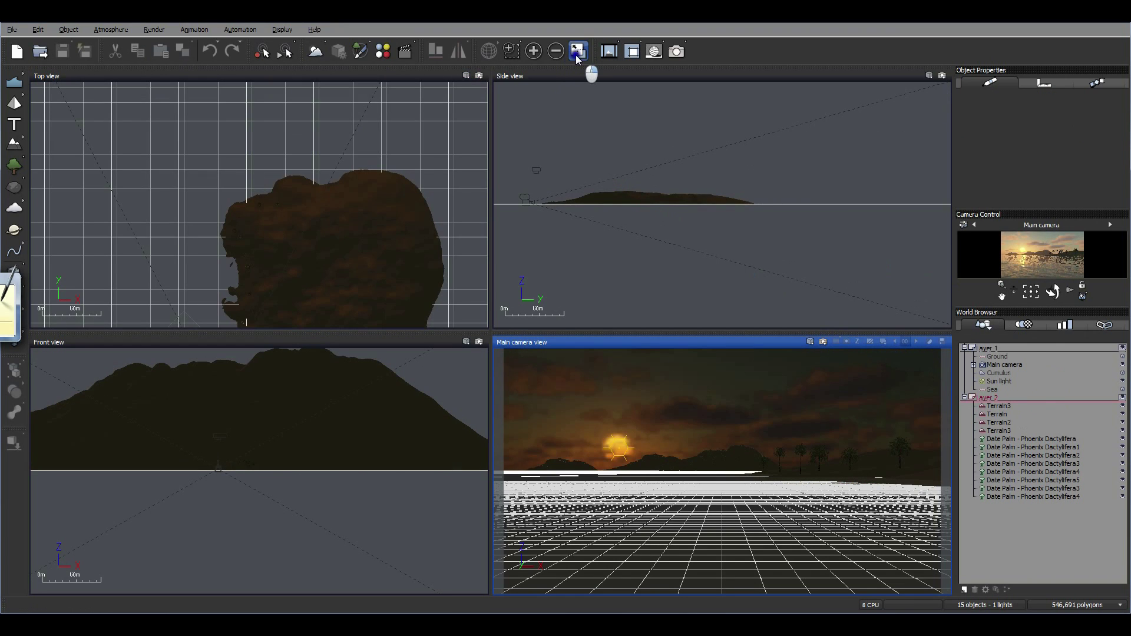
Step: Enlarge the main camera view to inspect the palms on the shore and return to the four-view layout
{"action": "left_click", "coordinate": [576, 54]}
{"action": "left_click", "coordinate": [583, 55]}
{"action": "left_click", "coordinate": [582, 56]}
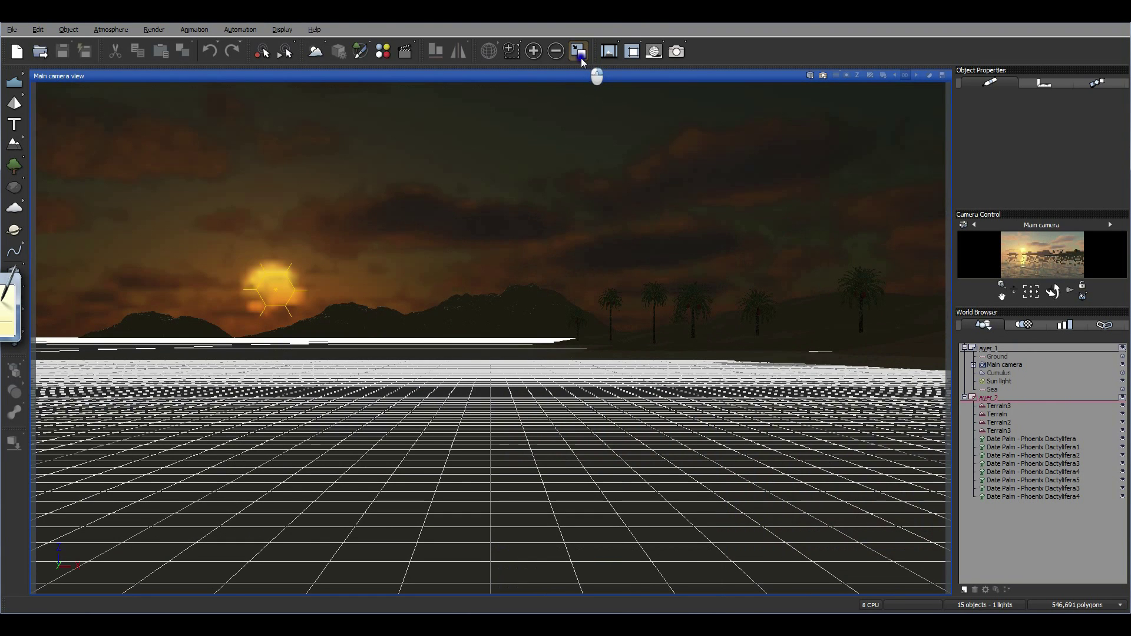
{"action": "left_click", "coordinate": [579, 54]}
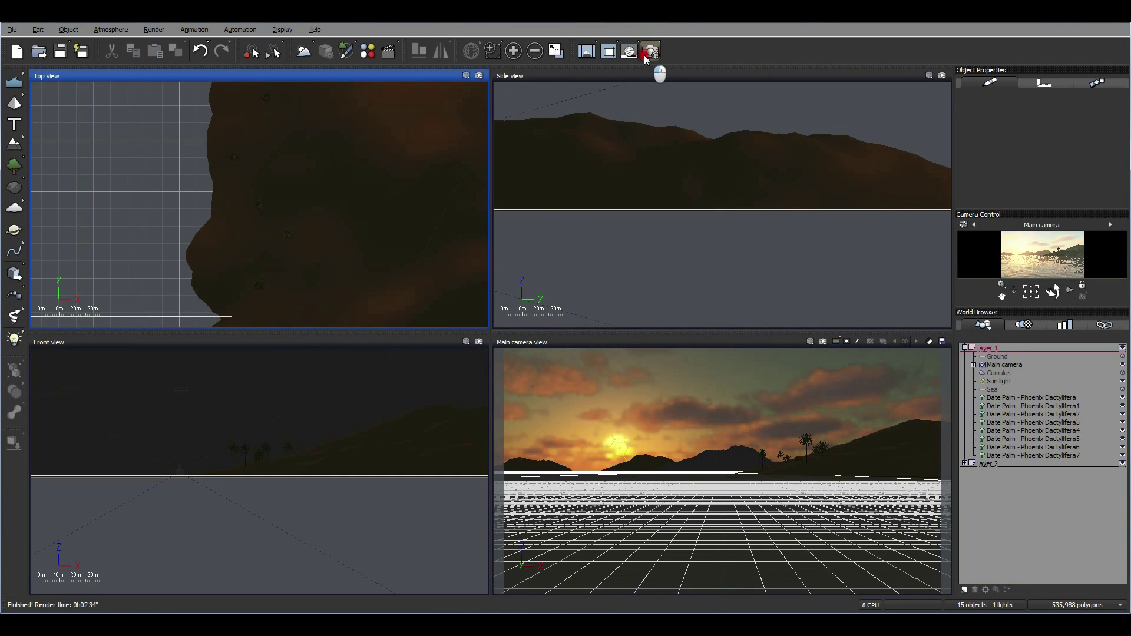
Step: Set the render options to Final quality with the Television 16/9 (16:9) aspect ratio and render the scene
{"action": "left_click", "coordinate": [644, 55]}
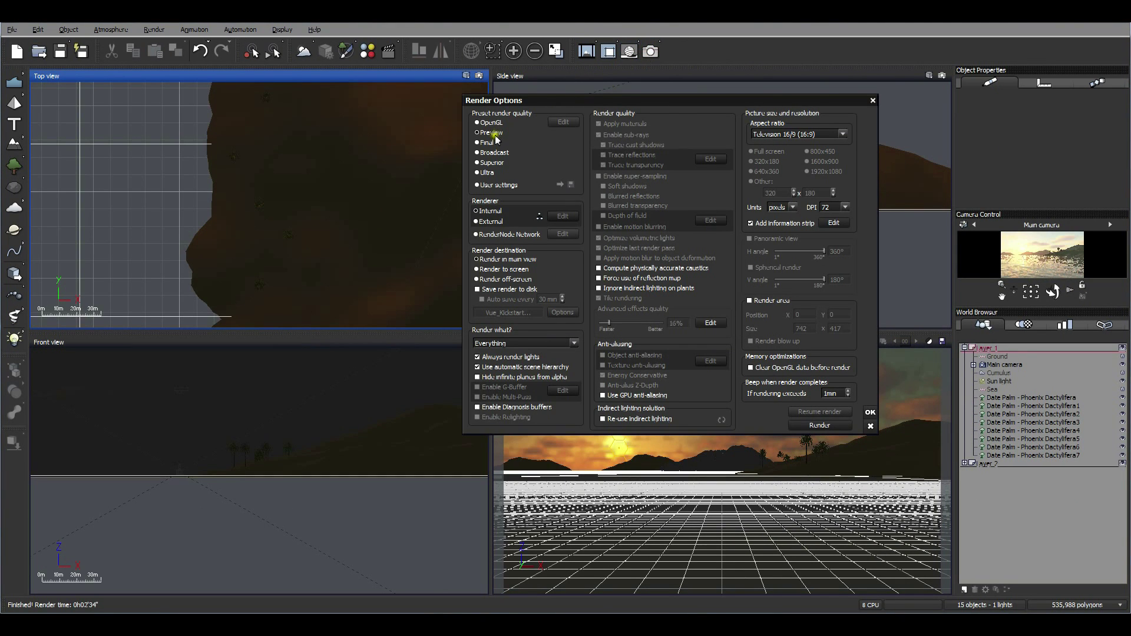
{"action": "left_click", "coordinate": [477, 144]}
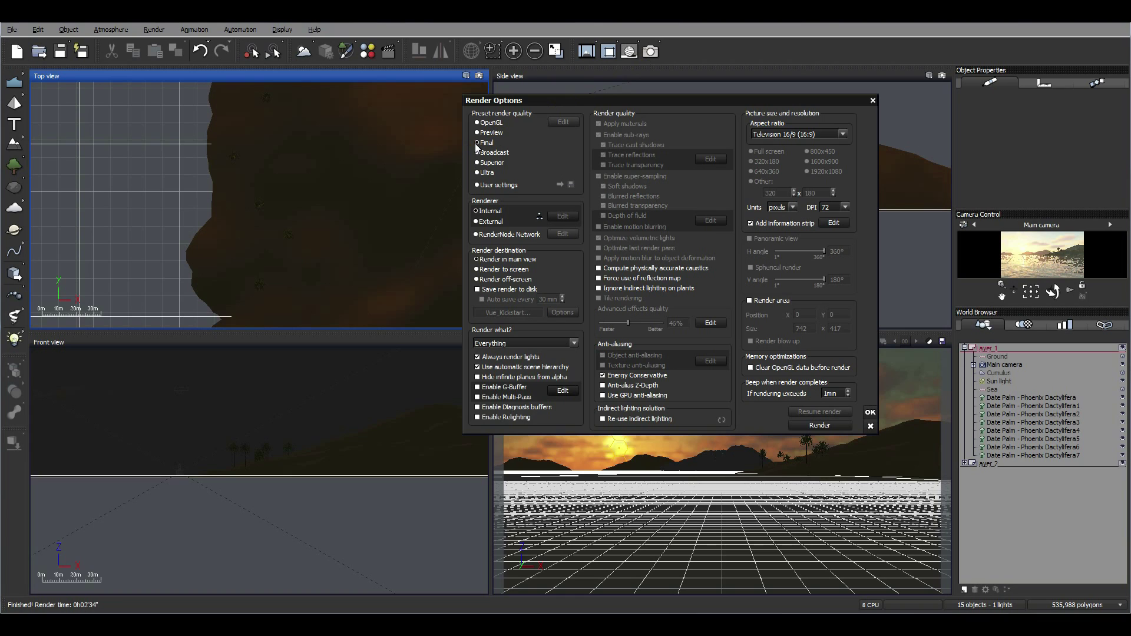
{"action": "left_click", "coordinate": [793, 134]}
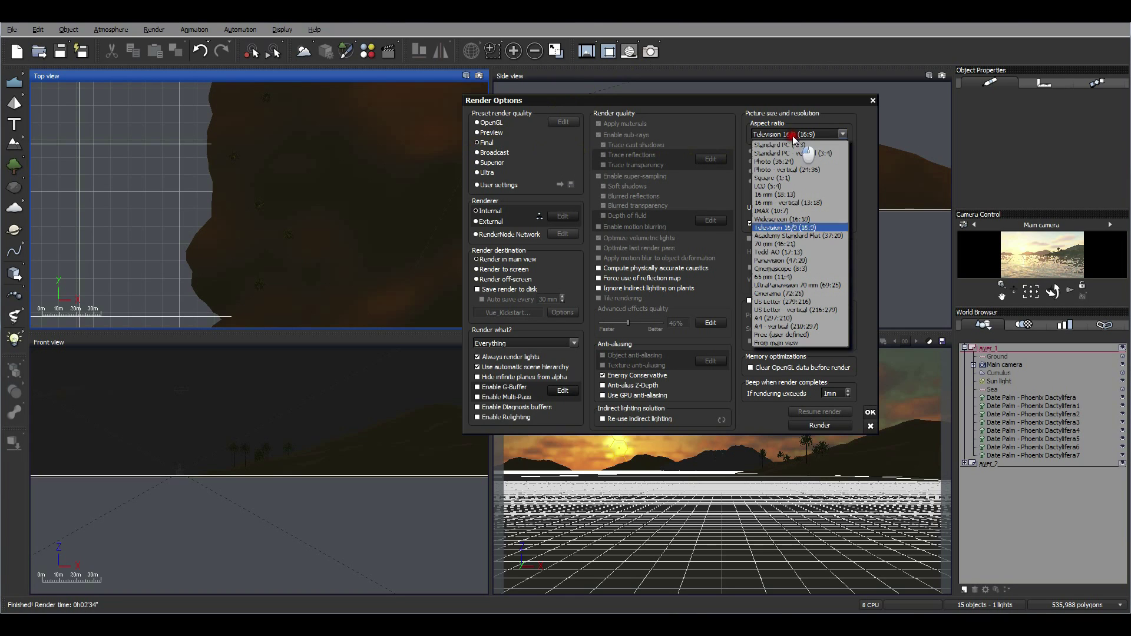
{"action": "left_click", "coordinate": [792, 224]}
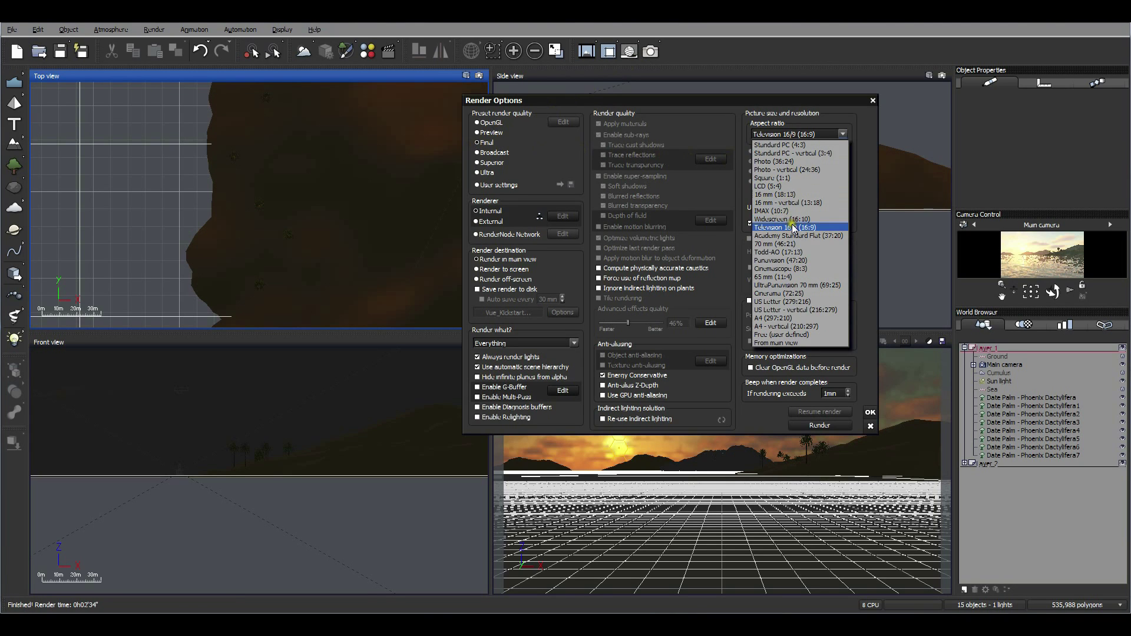
{"action": "left_click", "coordinate": [792, 227]}
{"action": "left_click", "coordinate": [819, 425]}
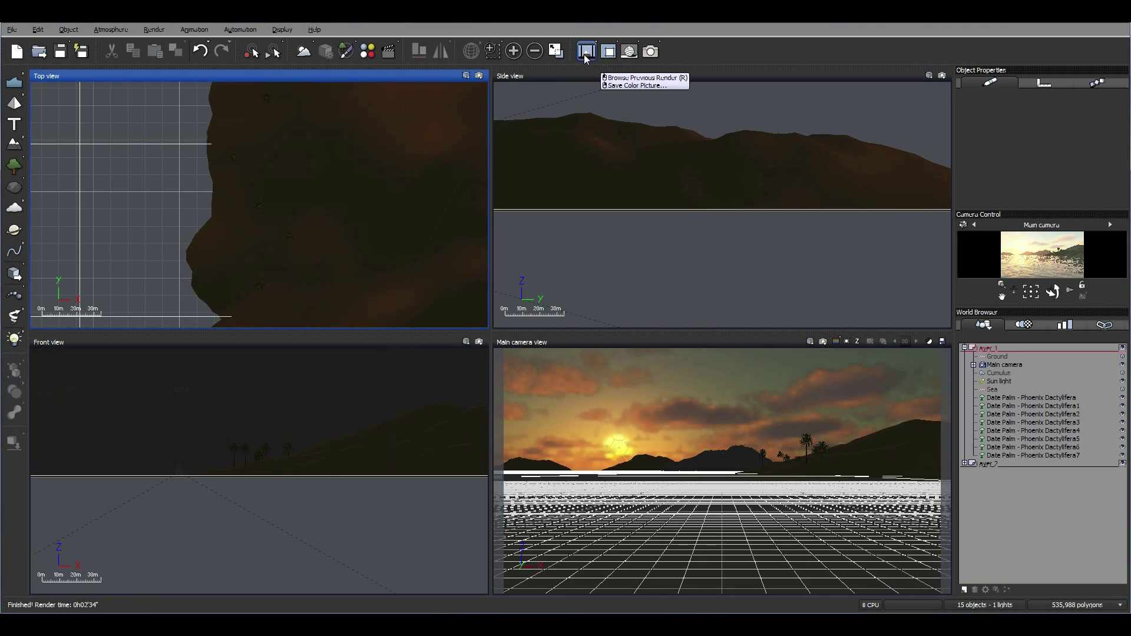
Step: Display the previous render, review the options for saving the picture, and close the Render Display
{"action": "left_click", "coordinate": [585, 51]}
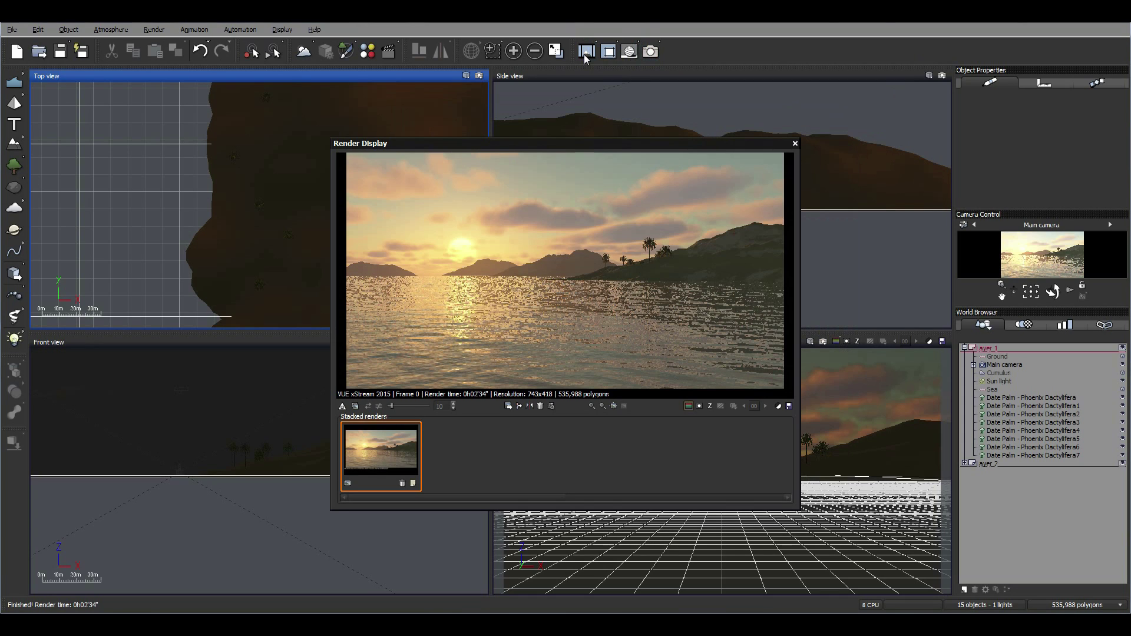
{"action": "right_click", "coordinate": [613, 233]}
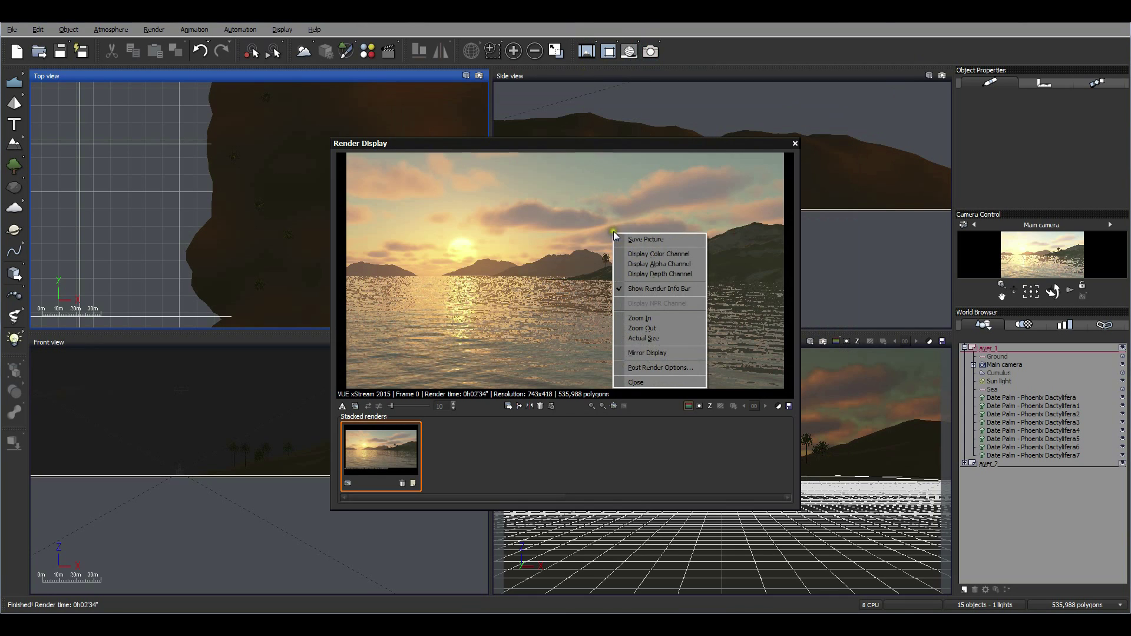
{"action": "left_click", "coordinate": [790, 408]}
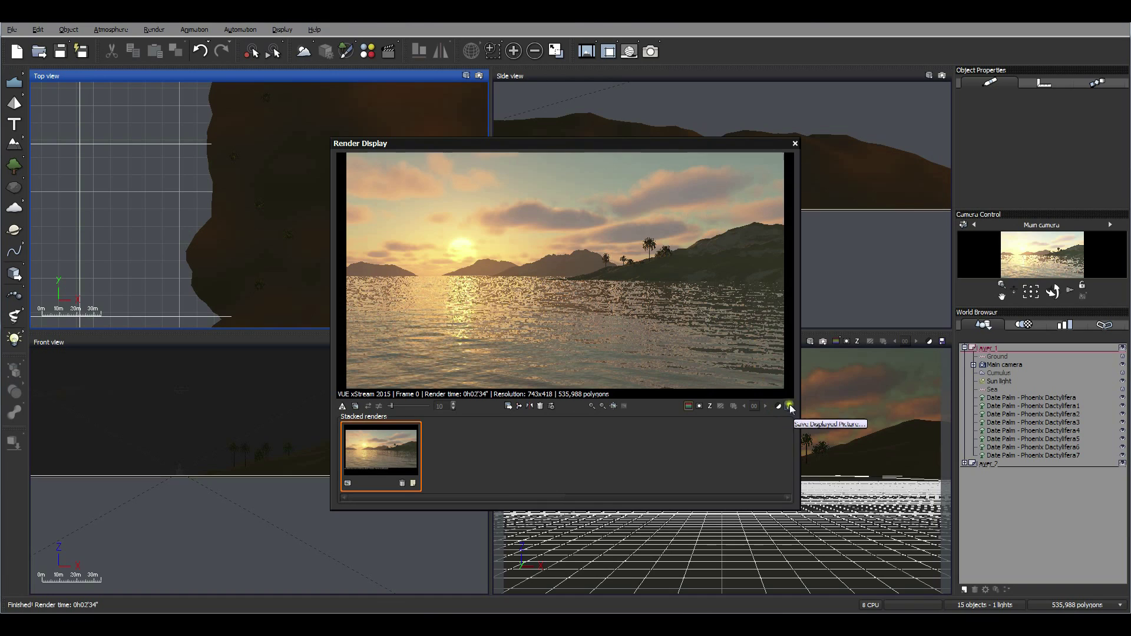
{"action": "left_click", "coordinate": [795, 143]}
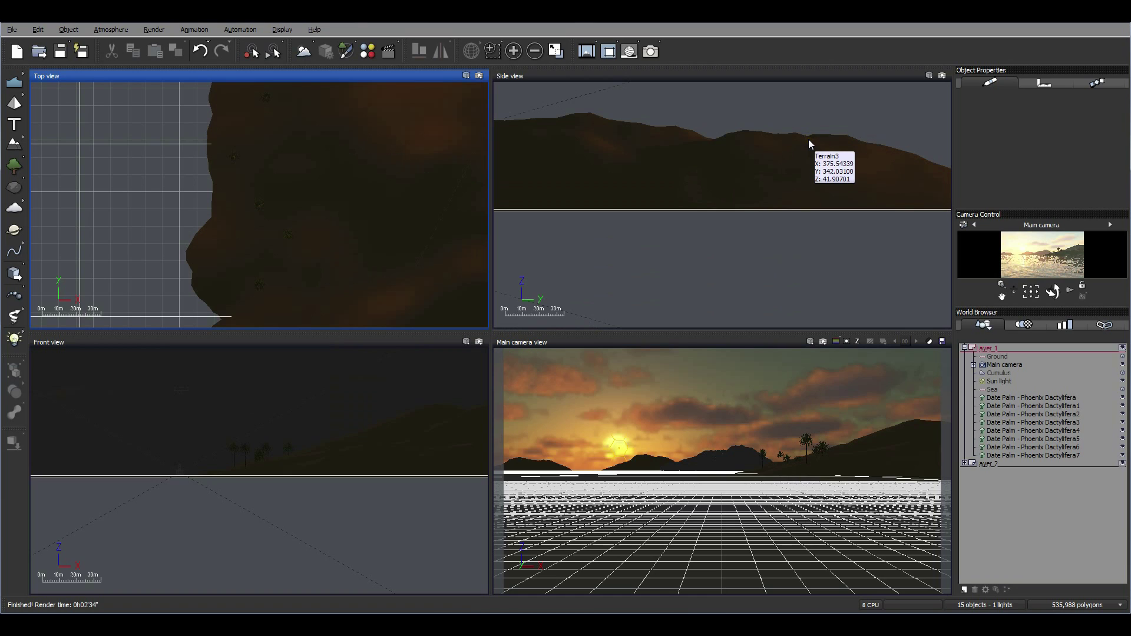
Step: Show the timeline and animate the main camera moving forward to the shore, with its end keyframe at 00:01:23-09
{"action": "left_click", "coordinate": [389, 52]}
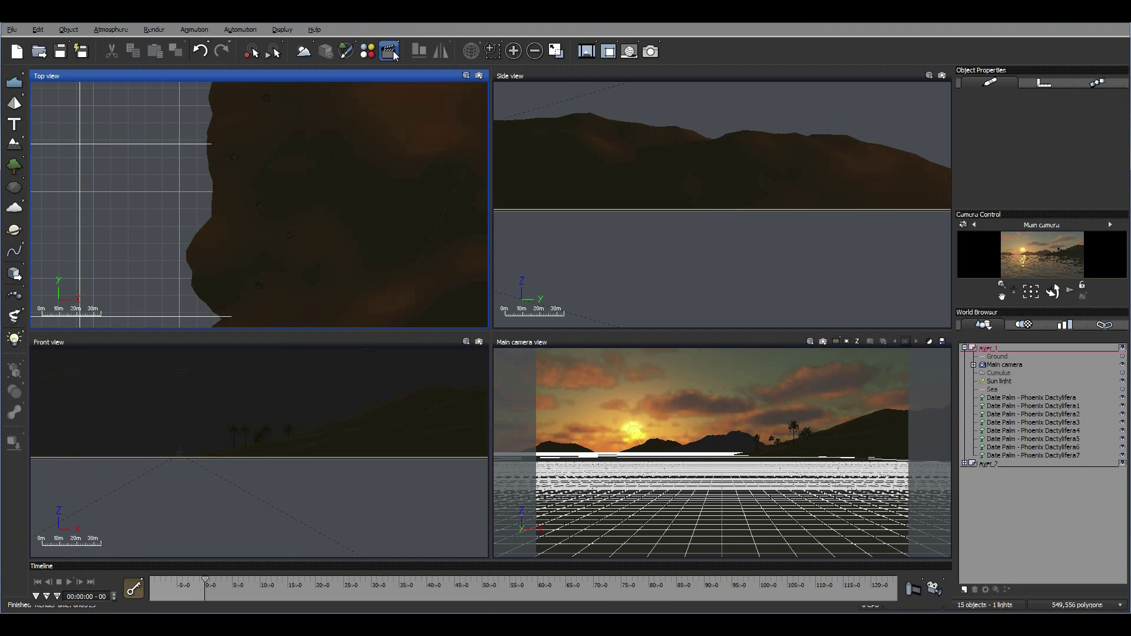
{"action": "left_click", "coordinate": [1005, 365]}
{"action": "right_click_drag", "start_coordinate": [789, 300], "coordinate": [746, 307]}
{"action": "scroll", "coordinate": [747, 280], "scroll_direction": "down", "scroll_amount": 5}
{"action": "scroll", "coordinate": [740, 261], "scroll_direction": "up", "scroll_amount": 2}
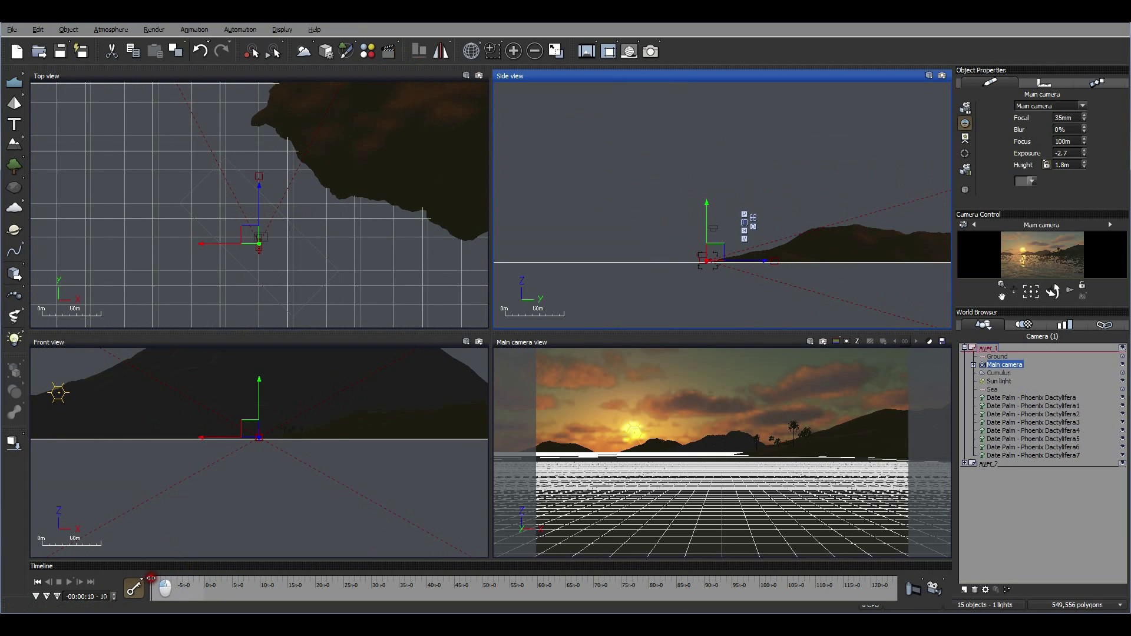
{"action": "left_click", "coordinate": [270, 586]}
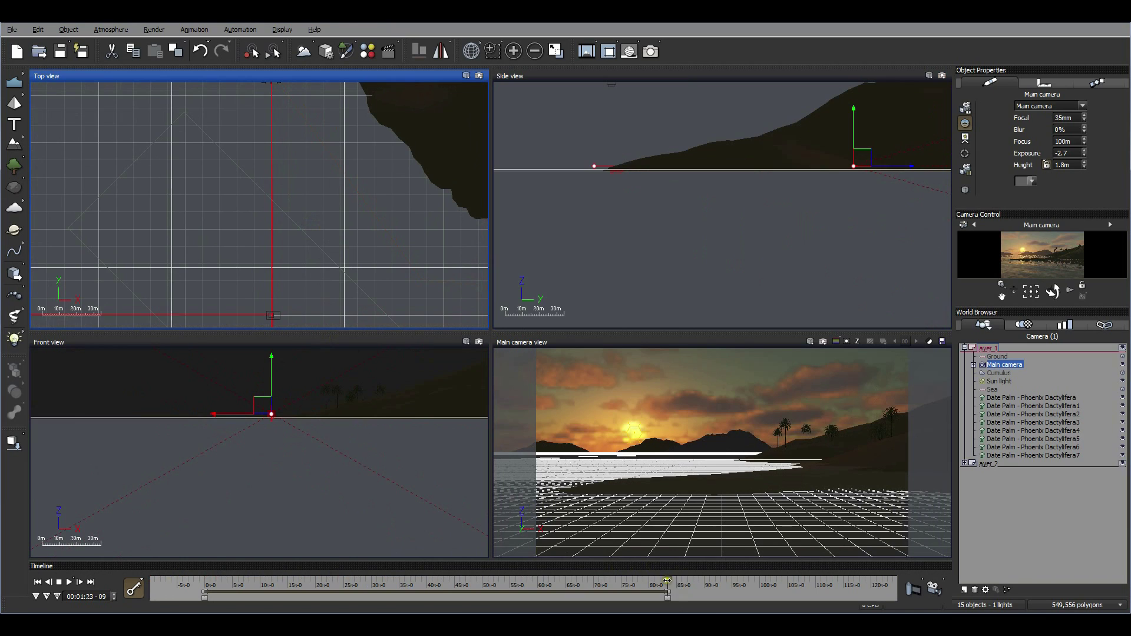
Step: Scrub back through the camera animation to the start and open the animation render options
{"action": "left_click_drag", "start_coordinate": [610, 583], "coordinate": [350, 586]}
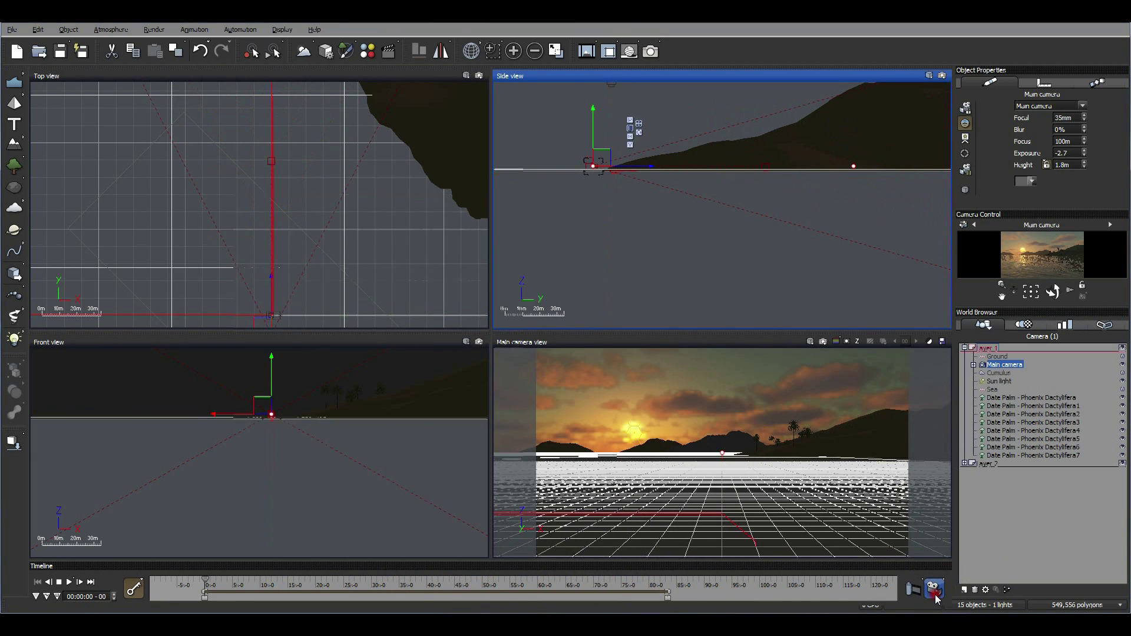
{"action": "left_click", "coordinate": [934, 589]}
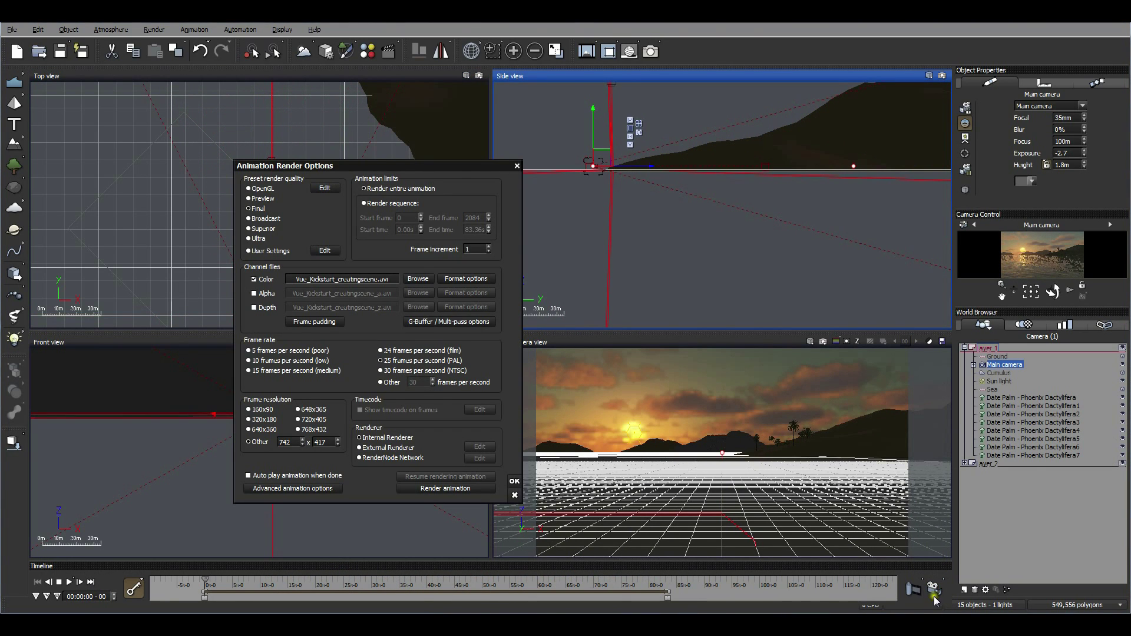